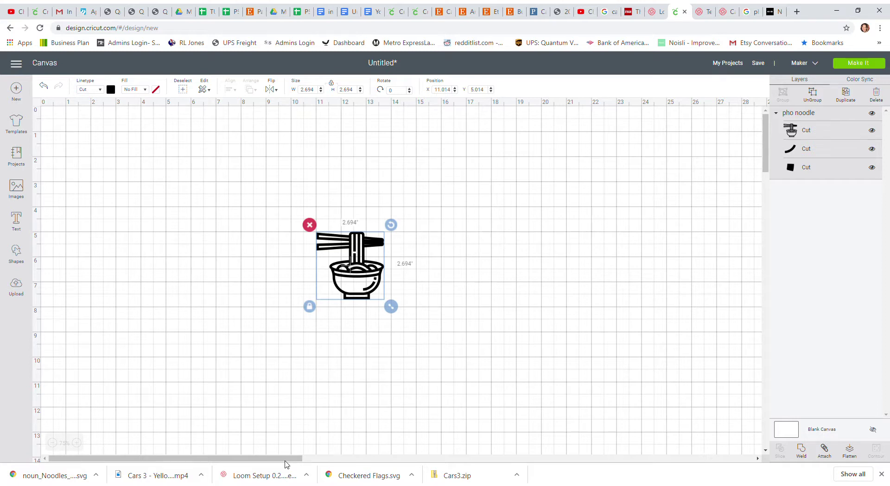
# Drag the pho noodle bowl image up and to the left on the canvas.
pyautogui.moveTo(366, 270); pyautogui.dragTo(273, 252)
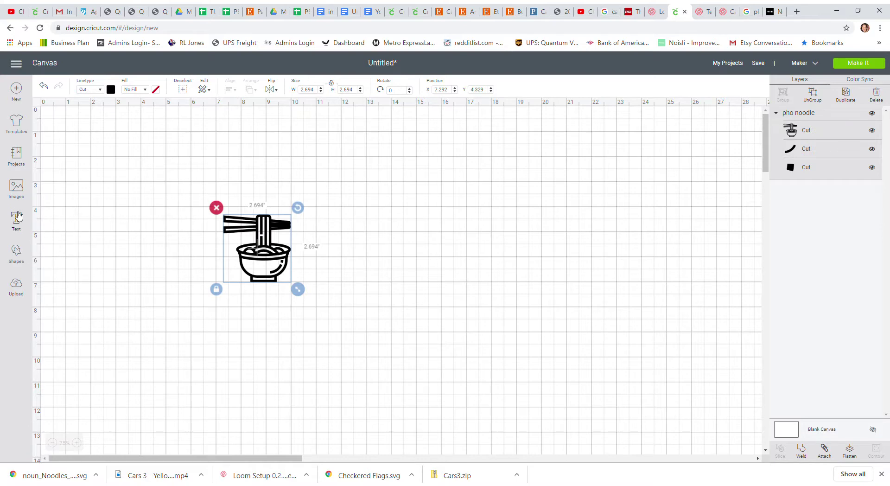
# Search Images for apple pie and pick the Sweeter than Pumpkin Pie design and red apple row.
pyautogui.click(17, 190)
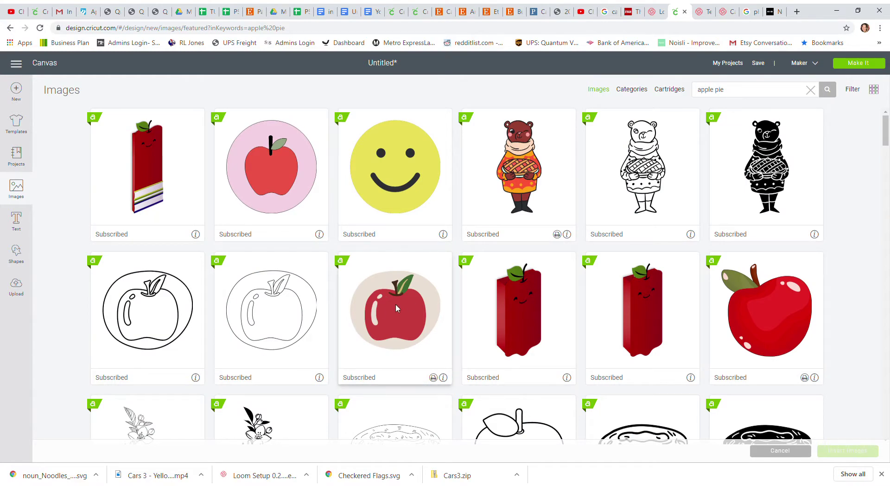
pyautogui.scroll(-2, 377, 310)
pyautogui.scroll(-3, 378, 311)
pyautogui.scroll(-2, 378, 312)
pyautogui.scroll(-2, 378, 312)
pyautogui.scroll(-3, 378, 312)
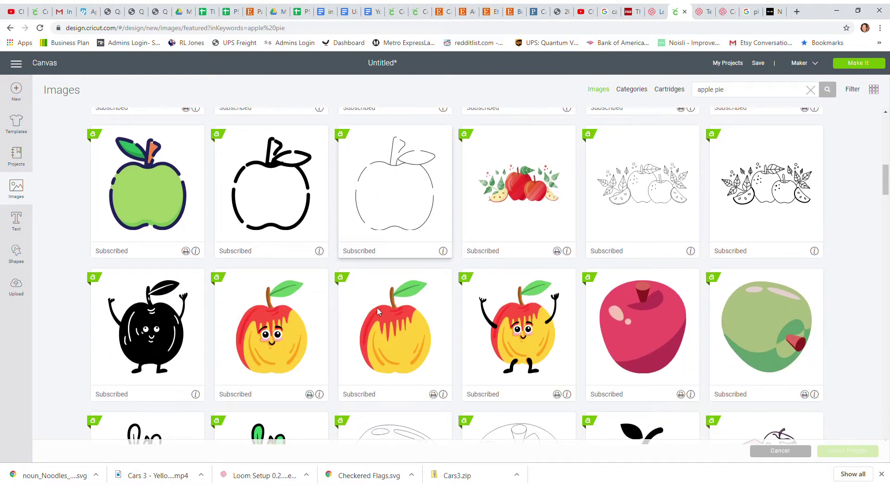
pyautogui.scroll(-3, 378, 311)
pyautogui.scroll(-3, 378, 312)
pyautogui.scroll(-1, 378, 313)
pyautogui.scroll(-2, 378, 314)
pyautogui.click(378, 313)
pyautogui.scroll(-1, 399, 301)
pyautogui.scroll(-4, 398, 302)
pyautogui.click(634, 345)
# Insert both images, placing the apples below the noodles and enlarging the pie design on the right.
pyautogui.click(834, 451)
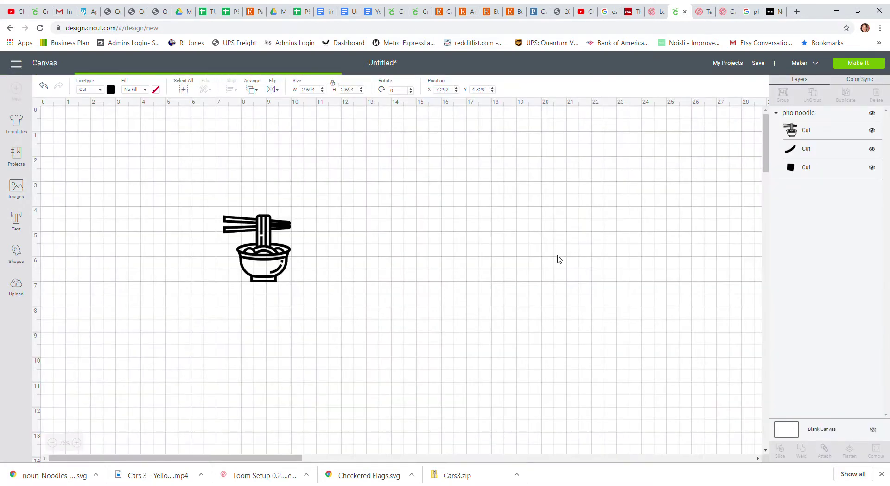
pyautogui.moveTo(169, 200); pyautogui.dragTo(550, 267)
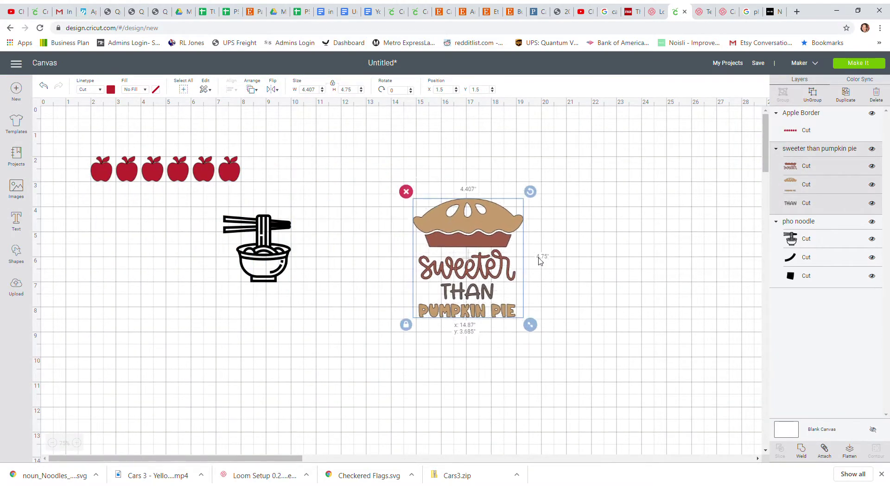
pyautogui.moveTo(229, 173); pyautogui.dragTo(324, 358)
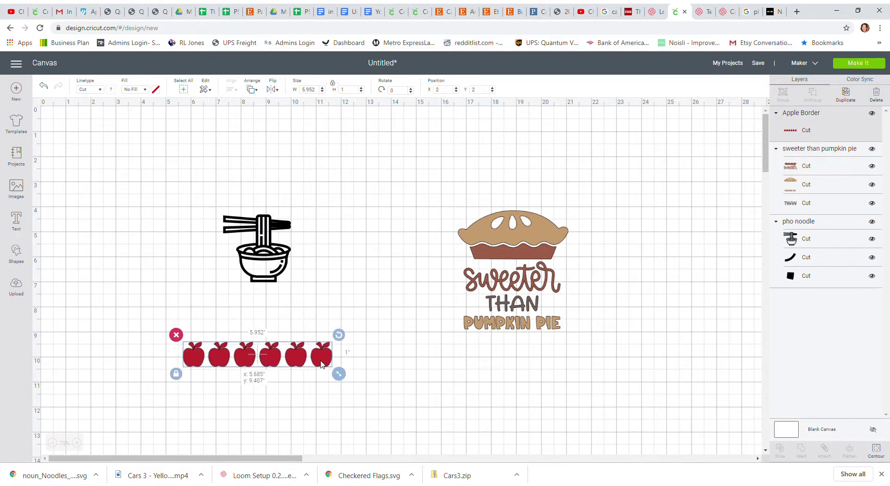
pyautogui.click(540, 304)
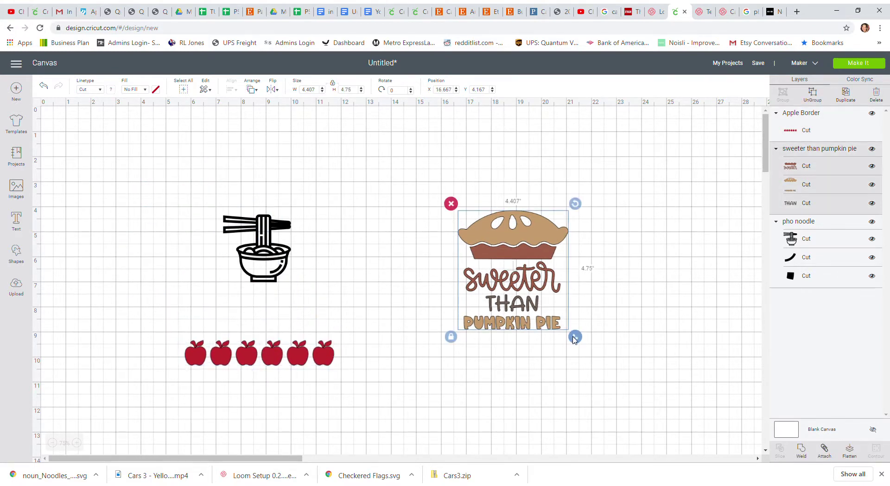
pyautogui.moveTo(575, 336); pyautogui.dragTo(651, 419)
pyautogui.moveTo(526, 282)
pyautogui.mouseDown()
pyautogui.moveTo(519, 273)
pyautogui.moveTo(491, 278)
pyautogui.mouseUp()
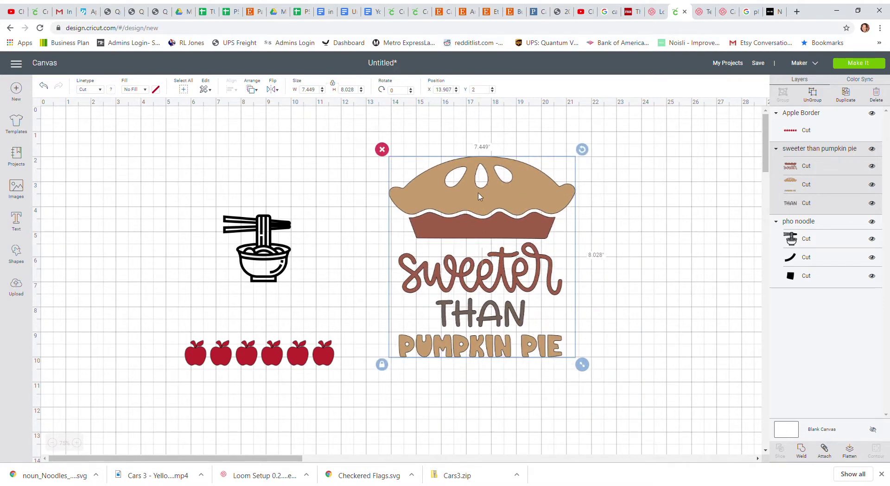
# Ungroup the pie design and move its pie-top layer right, near the canvas top.
pyautogui.click(813, 96)
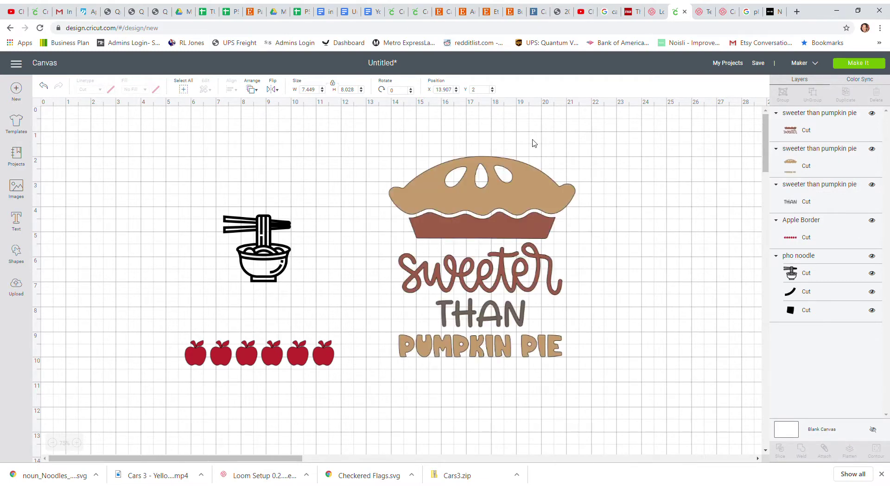
pyautogui.moveTo(526, 183)
pyautogui.mouseDown()
pyautogui.moveTo(661, 262)
pyautogui.moveTo(652, 275)
pyautogui.mouseUp()
pyautogui.moveTo(701, 295); pyautogui.dragTo(673, 152)
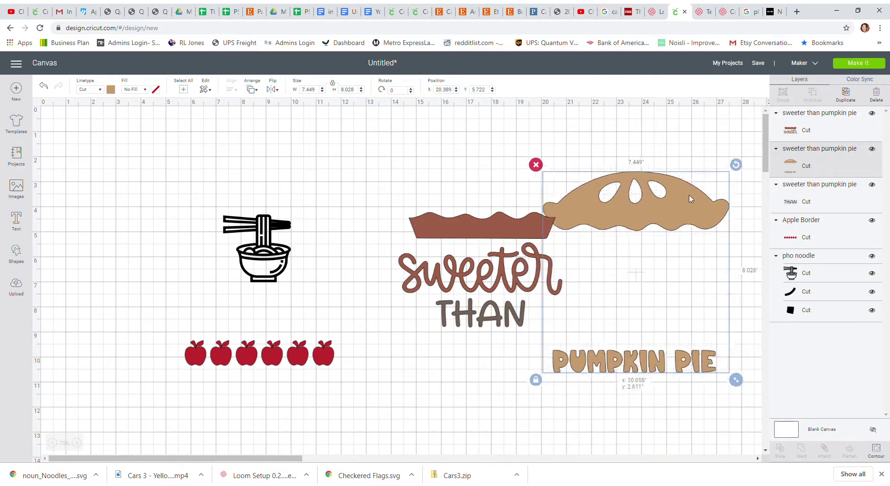
pyautogui.moveTo(597, 144); pyautogui.dragTo(610, 190)
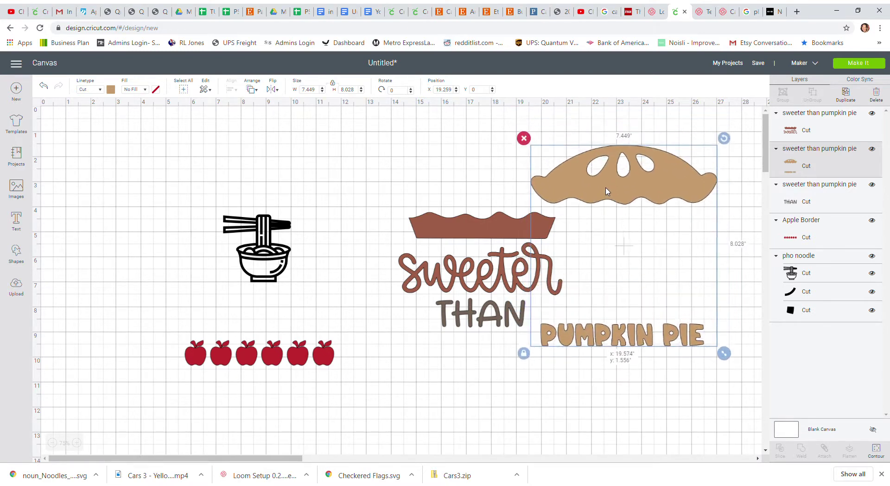
# Hide all pie-top contours except its three vents, then reposition the pie top and crust piece.
pyautogui.click(876, 450)
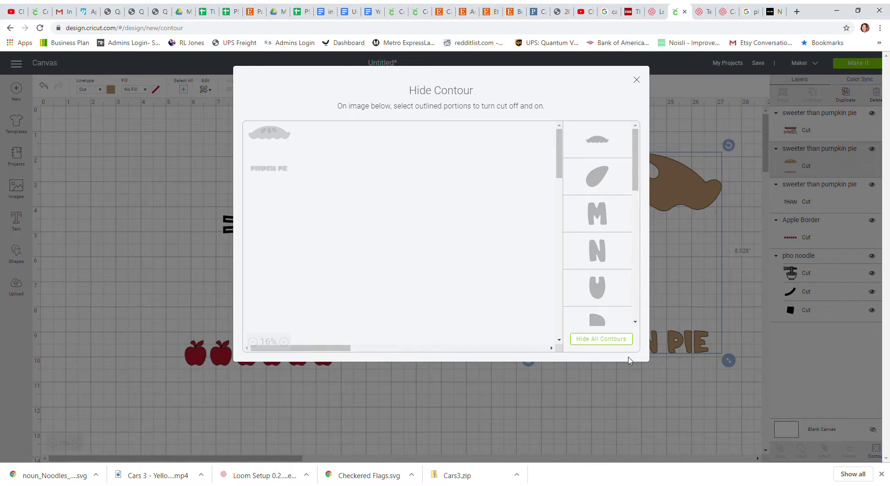
pyautogui.click(627, 339)
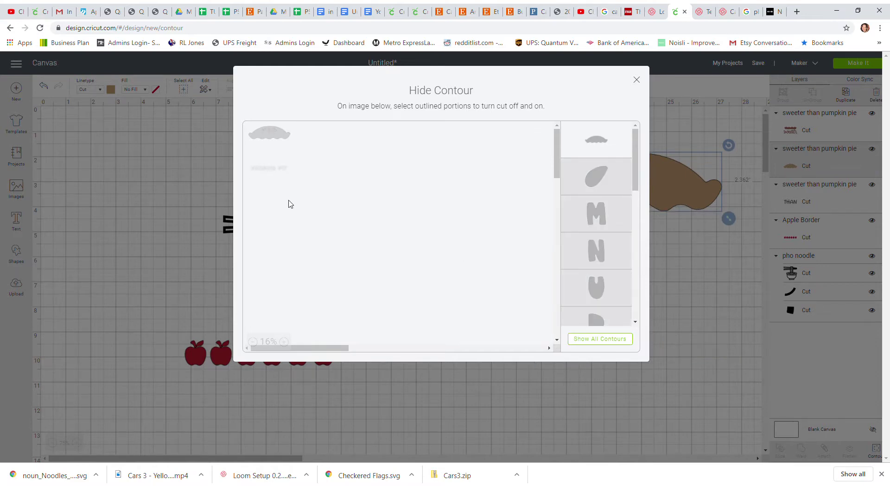
pyautogui.click(284, 342)
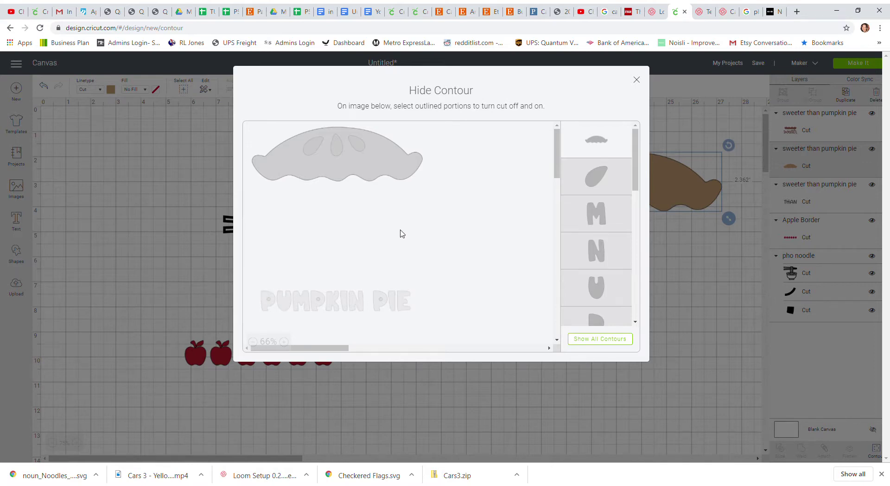
pyautogui.click(314, 146)
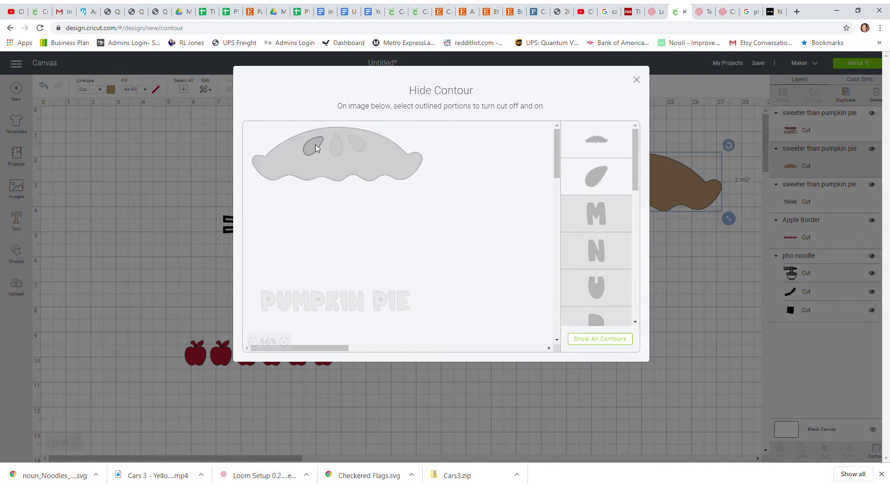
pyautogui.click(336, 149)
pyautogui.click(357, 148)
pyautogui.click(637, 80)
pyautogui.moveTo(704, 177); pyautogui.dragTo(527, 163)
pyautogui.moveTo(514, 228); pyautogui.dragTo(641, 235)
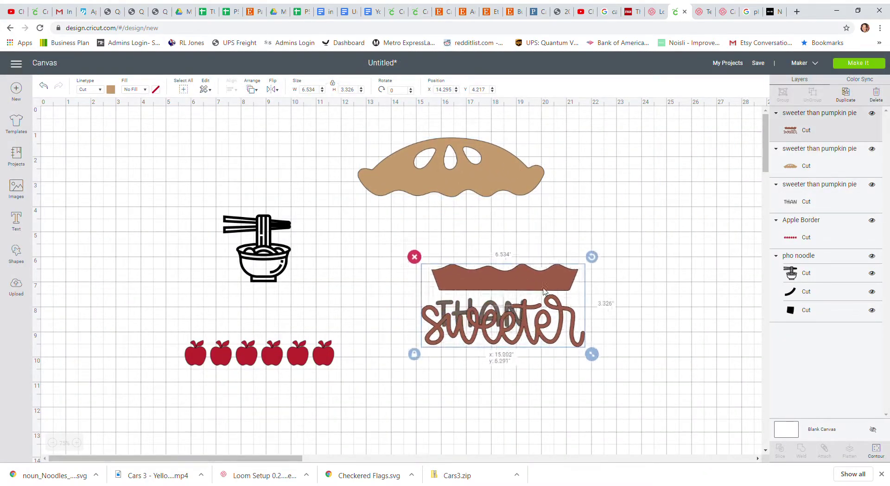
# On the crust-and-sweeter layer, hide all contours, then restore only the pie crust.
pyautogui.click(876, 449)
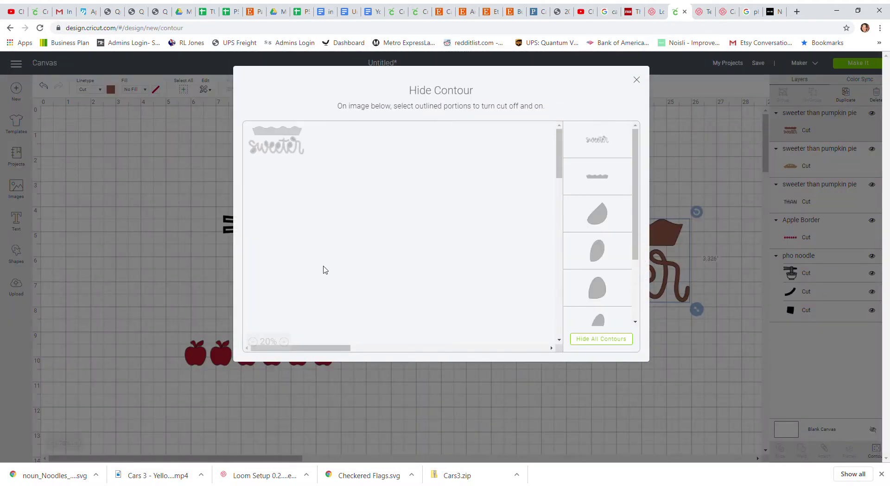
pyautogui.scroll(4, 289, 347)
pyautogui.scroll(1, 289, 347)
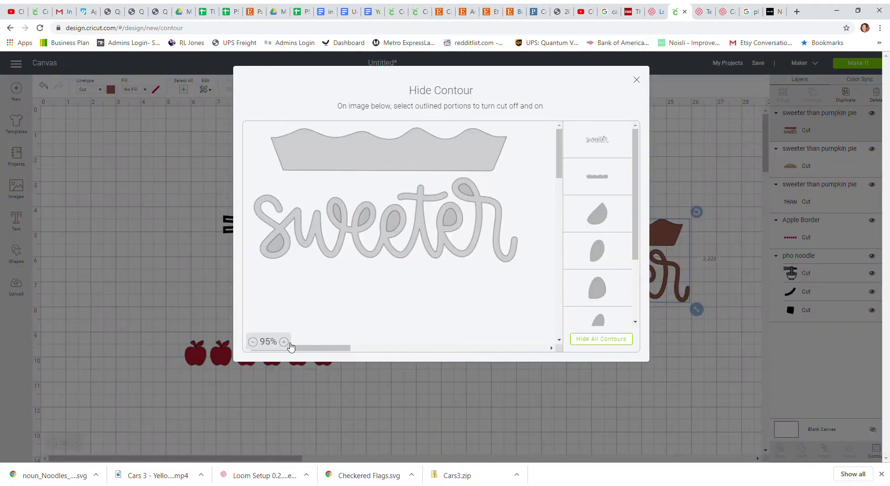
pyautogui.scroll(1, 289, 347)
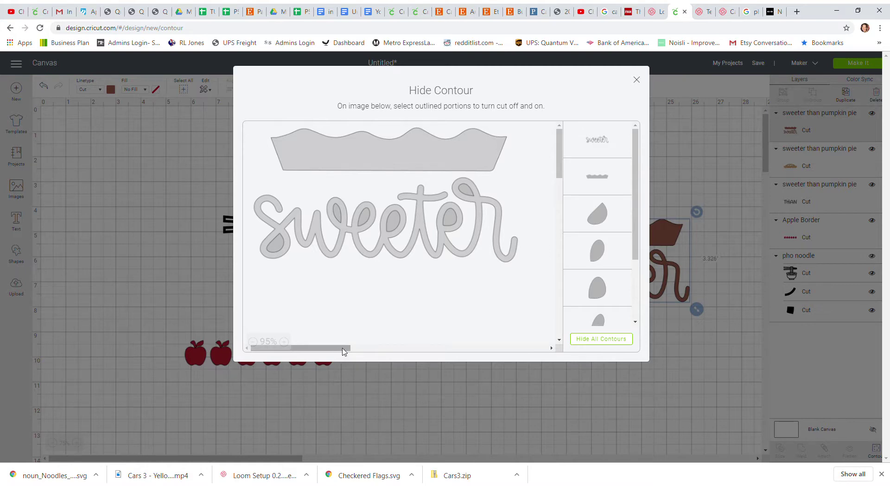
pyautogui.click(603, 341)
pyautogui.click(408, 166)
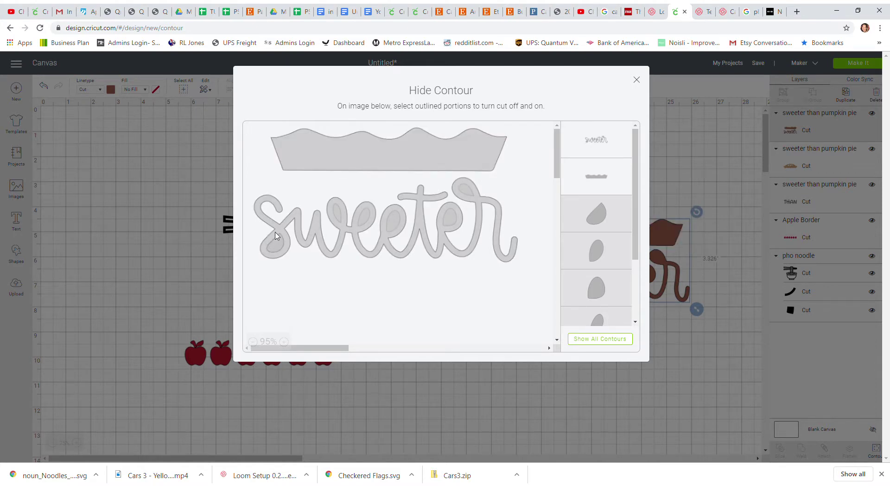
pyautogui.click(499, 256)
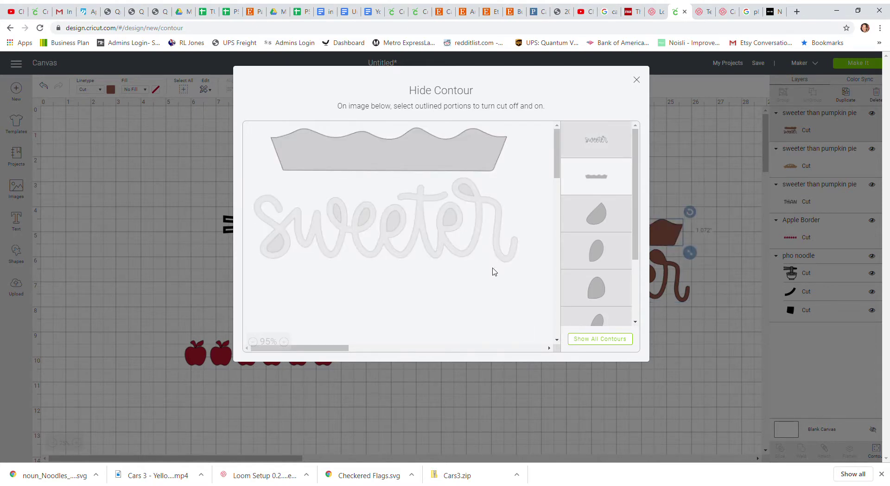
# Tuck the crust under the pie top, delete THAN, and move the apple border beneath the pie.
pyautogui.click(637, 81)
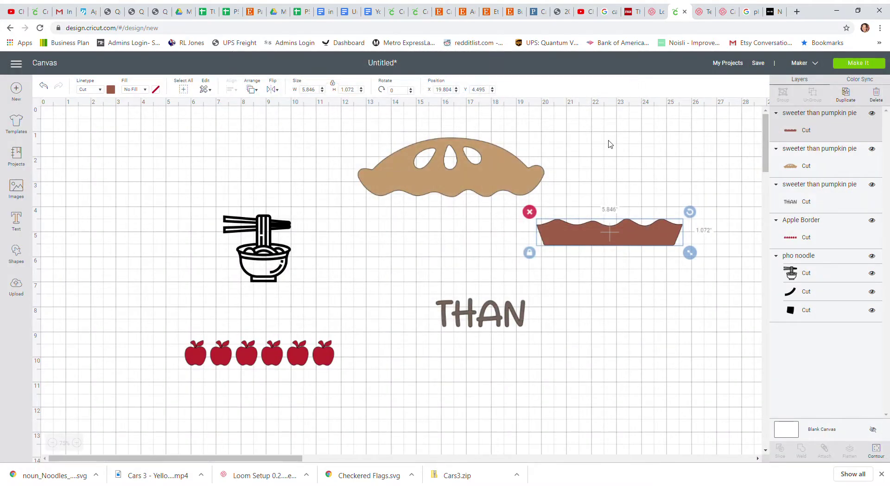
pyautogui.moveTo(625, 235)
pyautogui.mouseDown()
pyautogui.moveTo(460, 219)
pyautogui.moveTo(469, 220)
pyautogui.mouseUp()
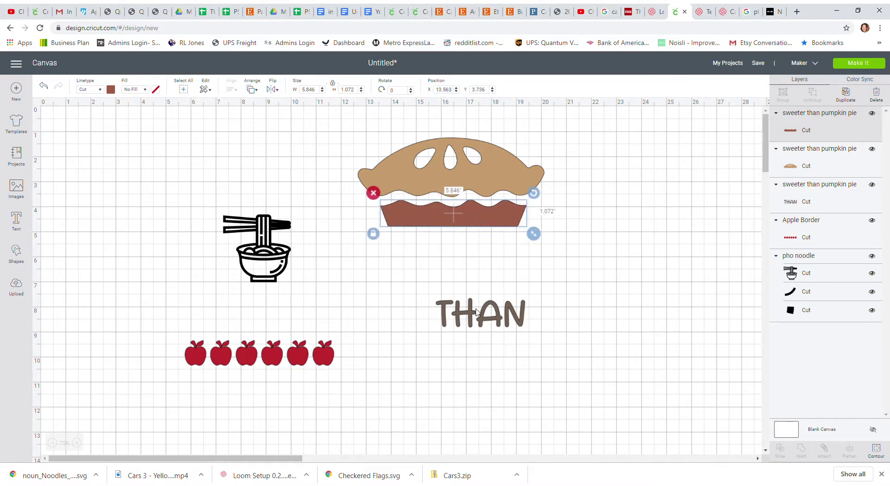
pyautogui.moveTo(431, 298); pyautogui.dragTo(552, 342)
pyautogui.press('Delete')
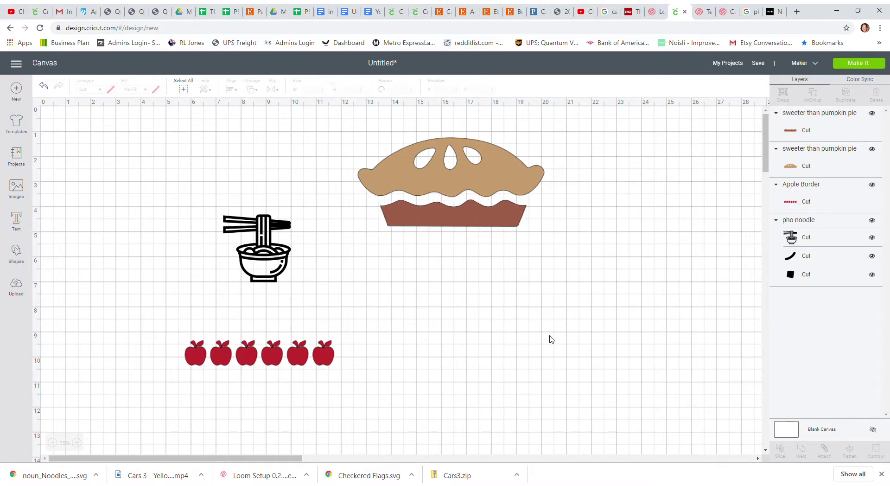
pyautogui.moveTo(328, 366); pyautogui.dragTo(523, 325)
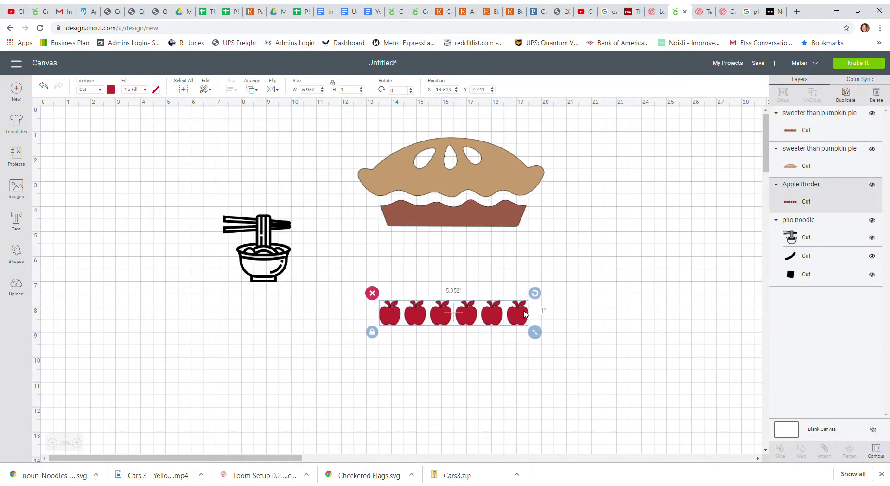
# Hide all apple border contours except the middle apple and its leaf, then place it beside the pie.
pyautogui.click(876, 449)
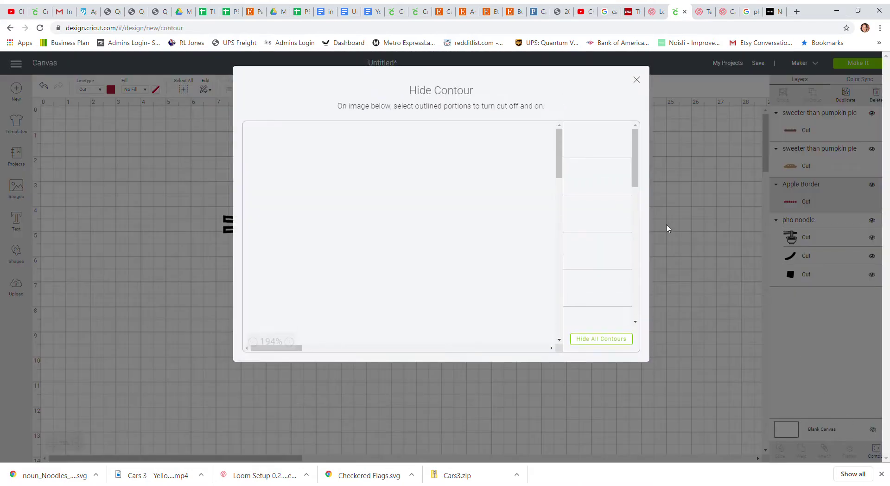
pyautogui.click(593, 342)
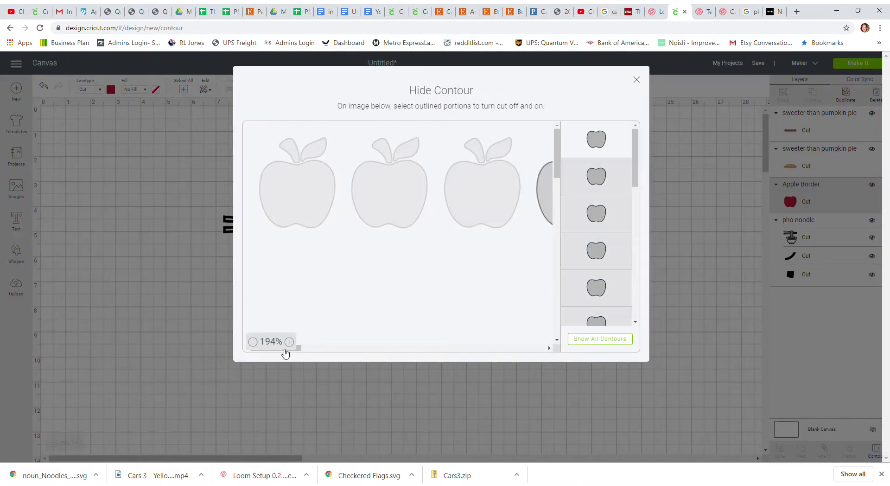
pyautogui.moveTo(297, 353); pyautogui.dragTo(330, 351)
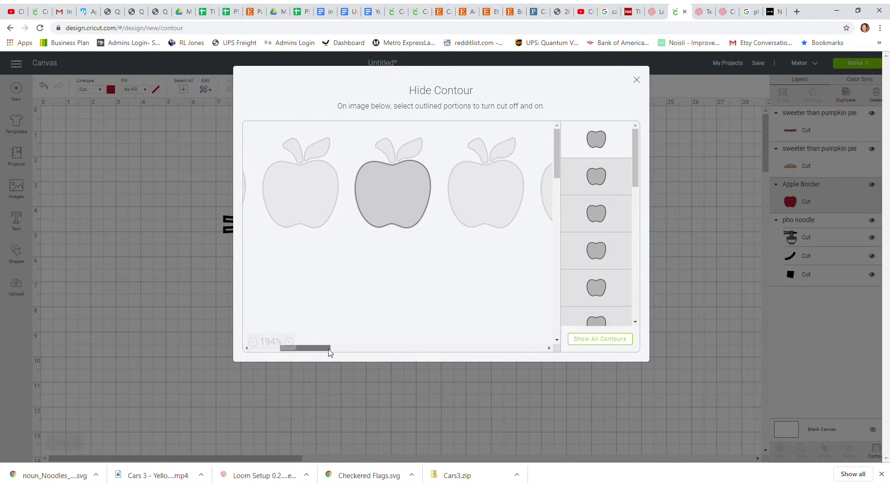
pyautogui.click(393, 179)
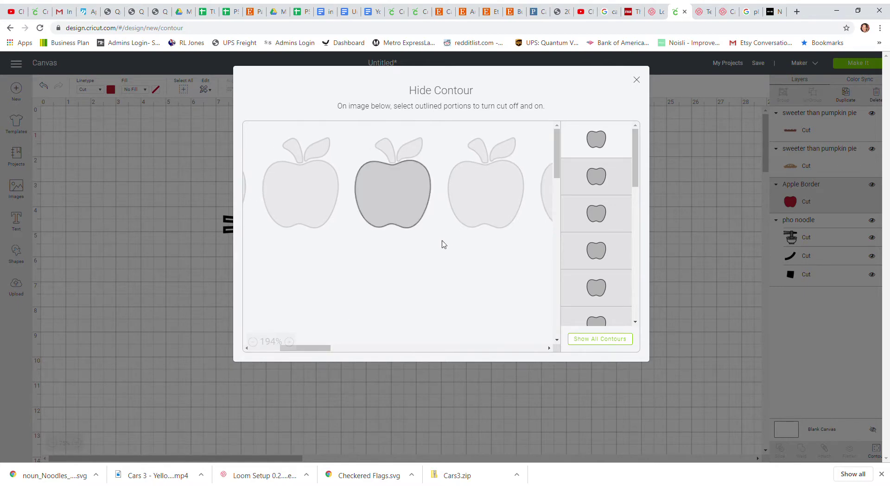
pyautogui.click(395, 151)
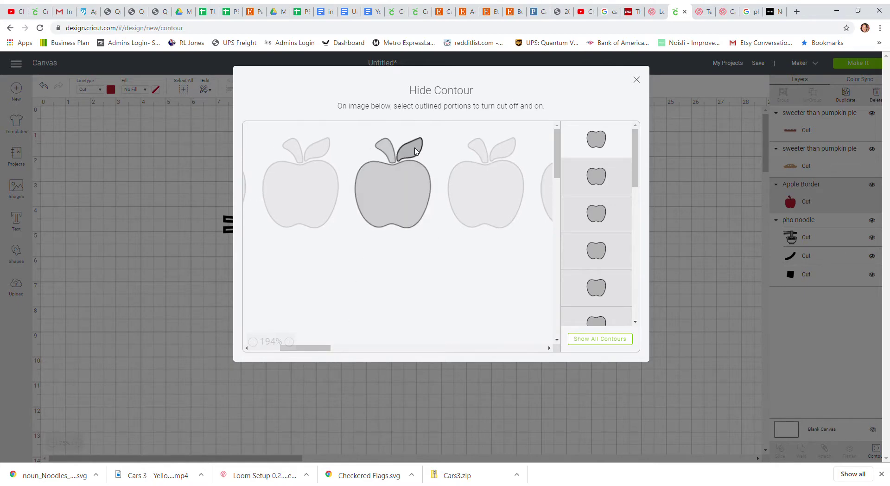
pyautogui.click(637, 80)
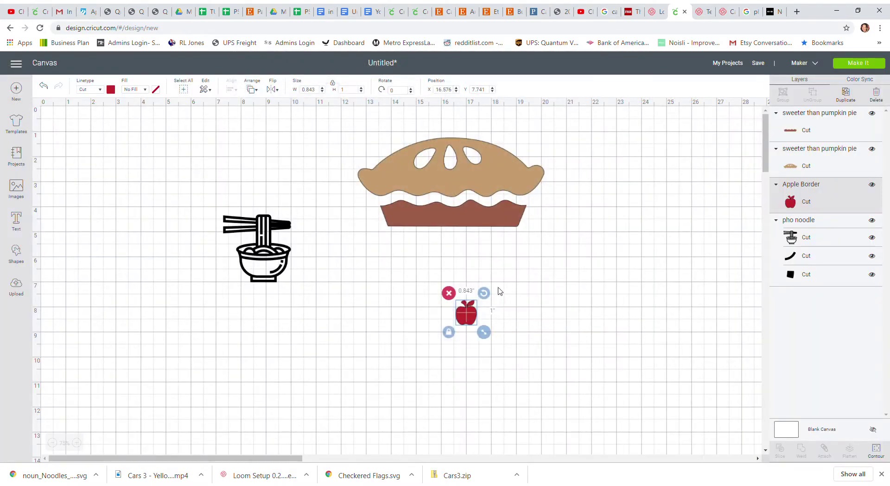
pyautogui.moveTo(469, 319); pyautogui.dragTo(580, 183)
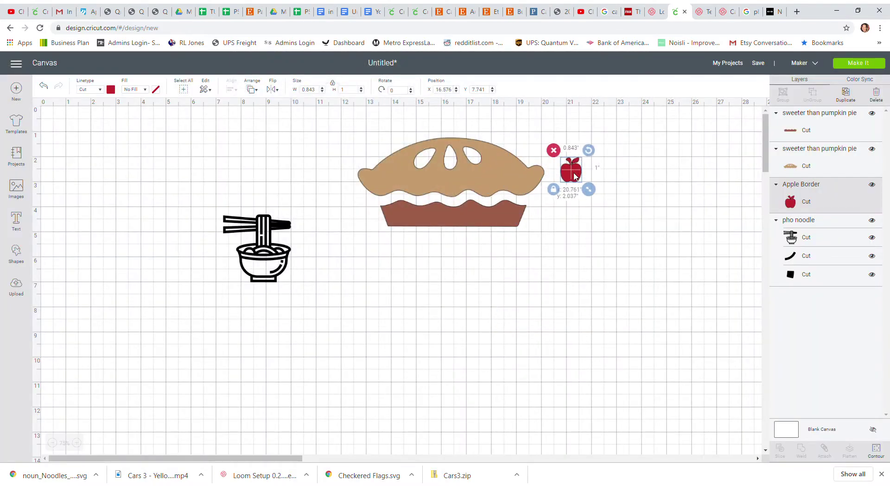
# Bring the apple to front, set it on the pie crust, and enlarge it slightly.
pyautogui.click(252, 90)
pyautogui.click(271, 145)
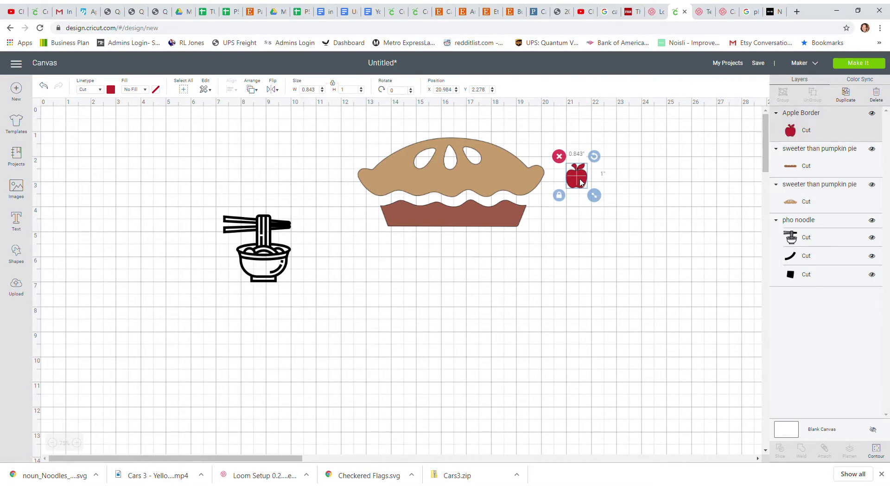
pyautogui.moveTo(581, 181); pyautogui.dragTo(509, 180)
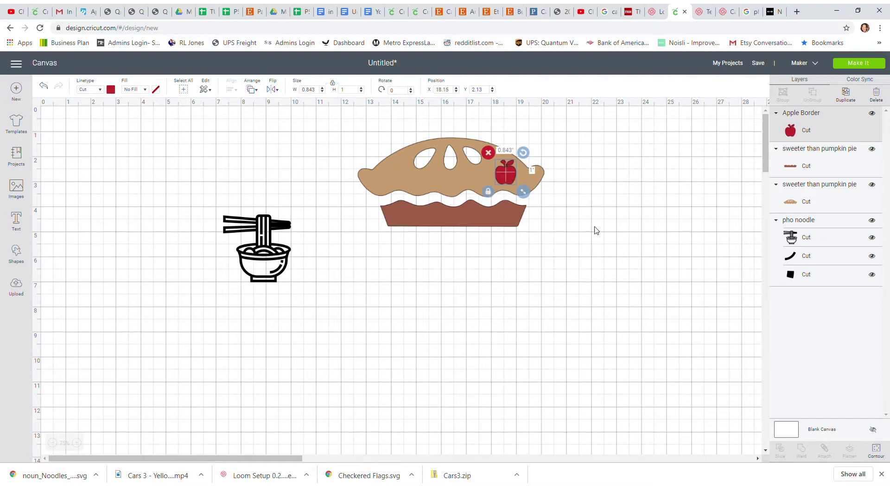
pyautogui.click(596, 227)
pyautogui.click(512, 177)
pyautogui.moveTo(525, 194)
pyautogui.mouseDown()
pyautogui.moveTo(532, 201)
pyautogui.moveTo(509, 175)
pyautogui.mouseUp()
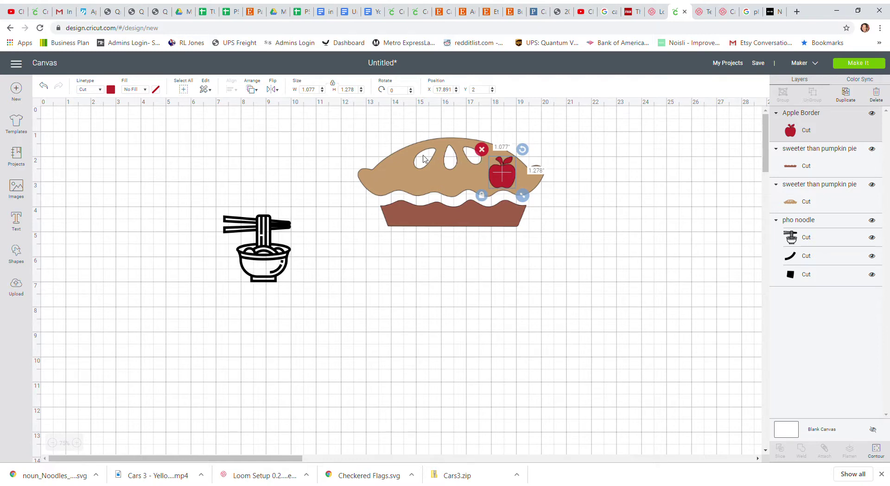
# Try marquee-selecting the apple together with the pie layers, then clear the selection.
pyautogui.click(563, 132)
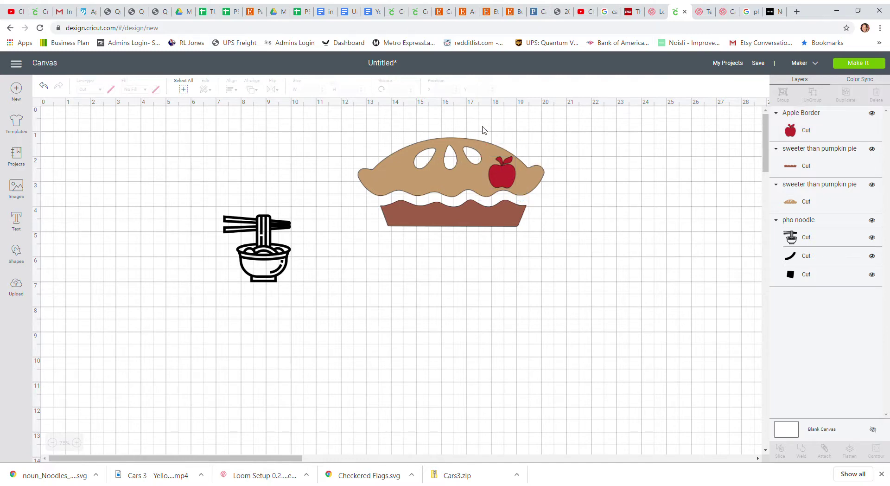
pyautogui.moveTo(494, 134); pyautogui.dragTo(526, 190)
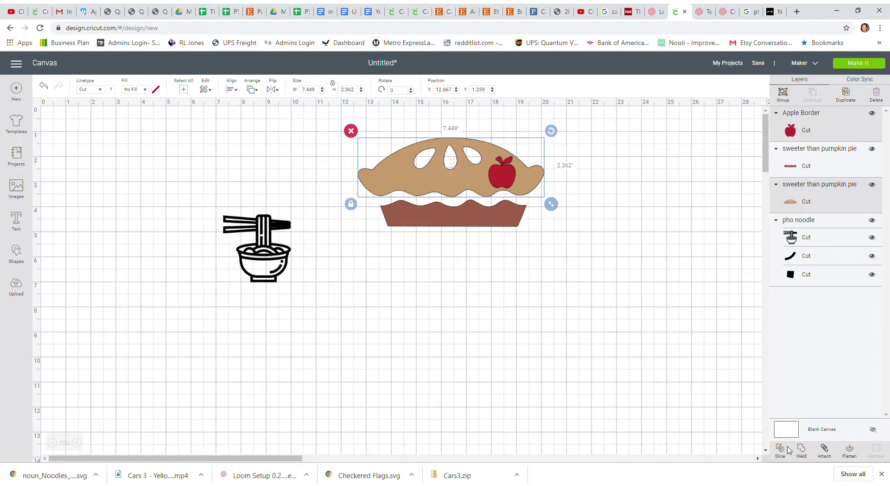
pyautogui.click(598, 268)
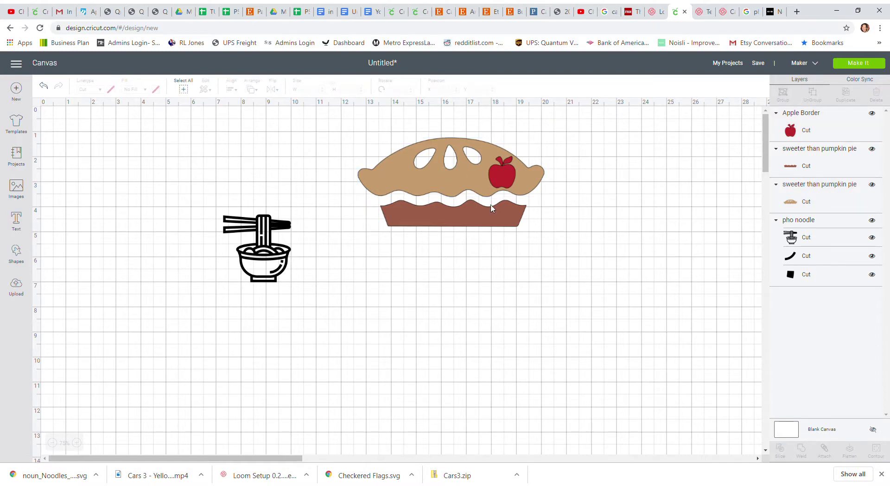
pyautogui.moveTo(583, 130); pyautogui.dragTo(484, 230)
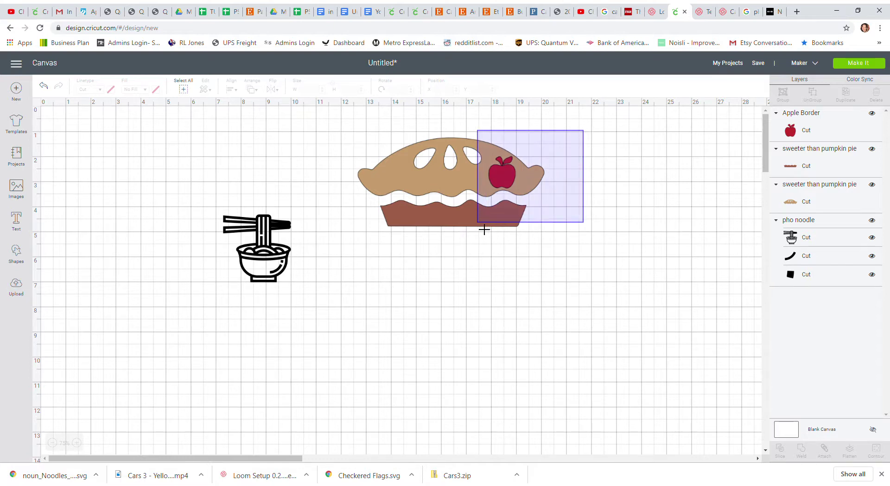
pyautogui.moveTo(484, 230); pyautogui.dragTo(479, 226)
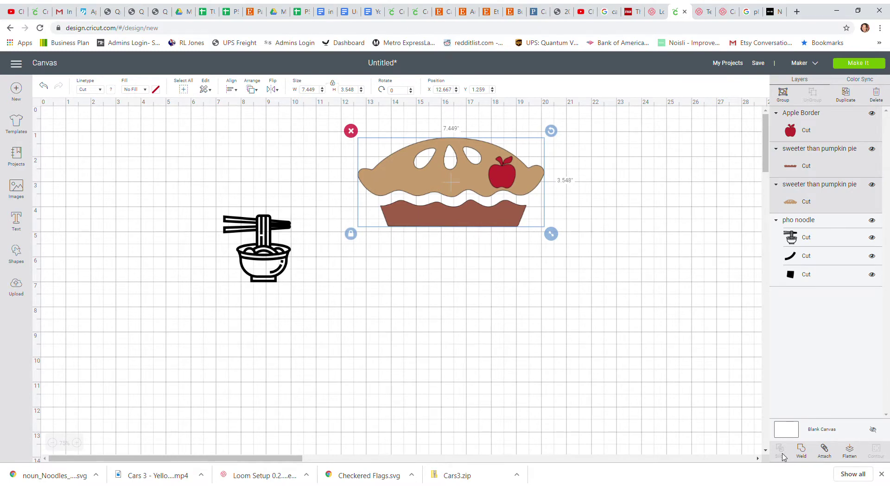
pyautogui.click(598, 308)
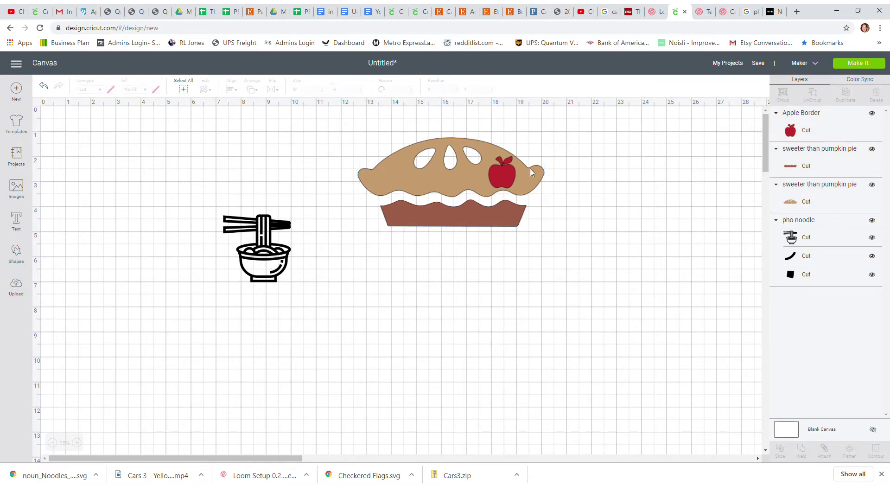
# Tilt the apple about 22 degrees and slice its shape out of the pie crust.
pyautogui.click(505, 171)
pyautogui.moveTo(526, 158); pyautogui.dragTo(504, 176)
pyautogui.click(584, 183)
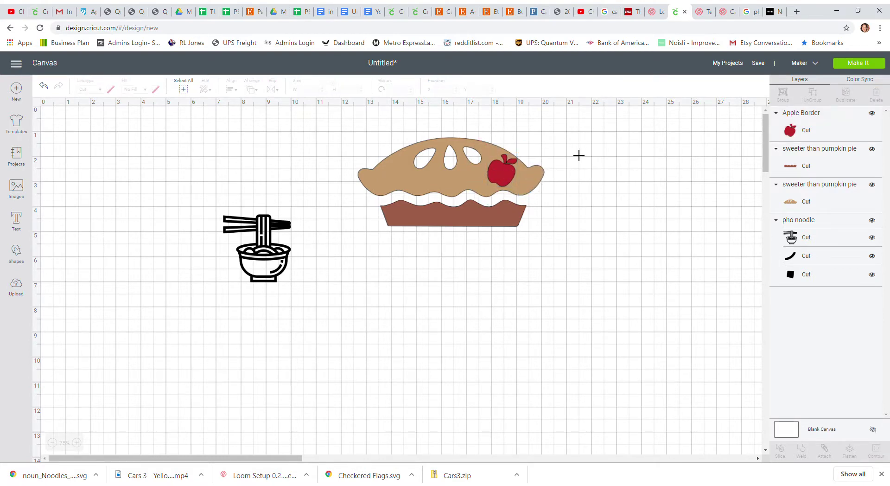
pyautogui.moveTo(571, 132); pyautogui.dragTo(499, 184)
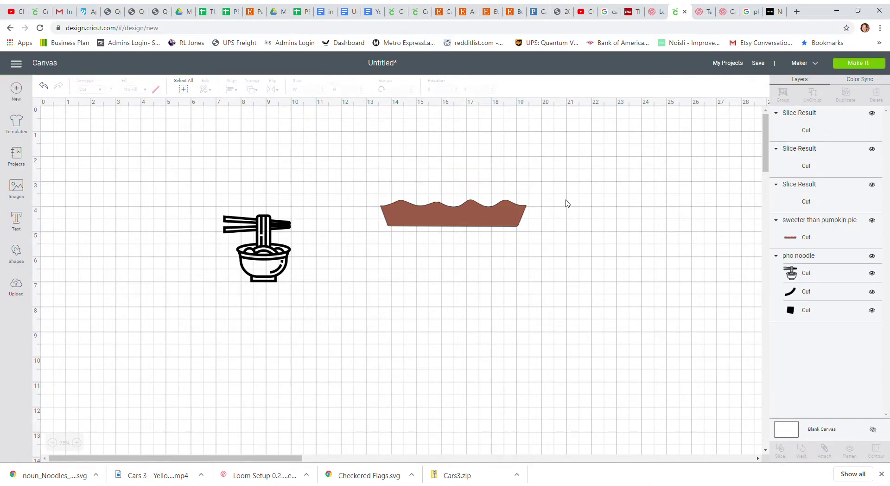
pyautogui.moveTo(504, 172); pyautogui.dragTo(640, 199)
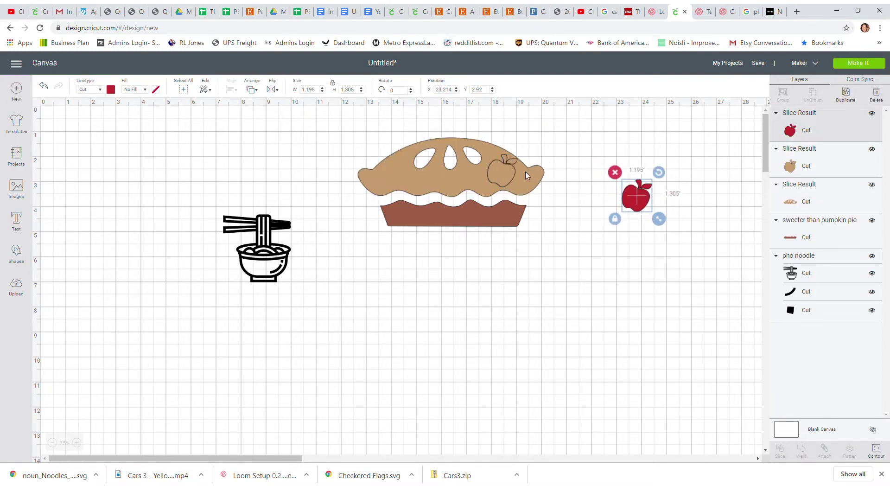
# Pull out the tan piece, then shrink, rotate and slice the red apple into the crust's left side.
pyautogui.moveTo(503, 172); pyautogui.dragTo(633, 199)
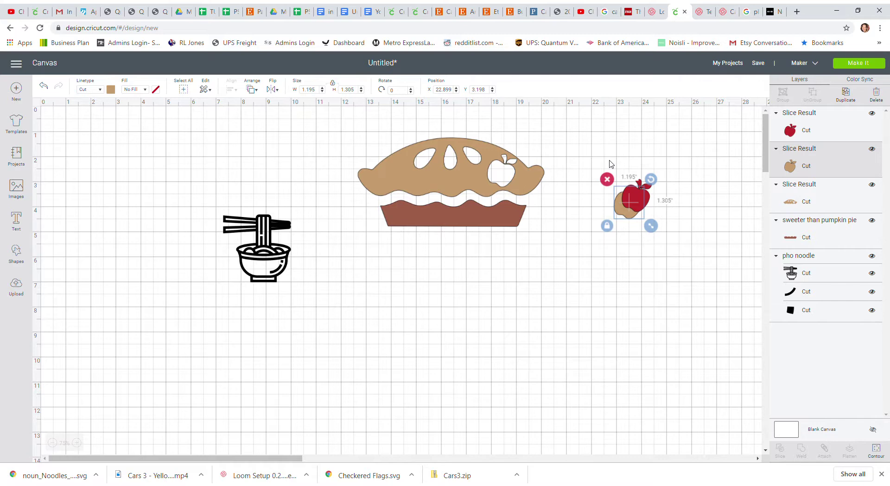
pyautogui.moveTo(642, 195); pyautogui.dragTo(429, 271)
pyautogui.moveTo(445, 301); pyautogui.dragTo(390, 149)
pyautogui.moveTo(398, 180); pyautogui.dragTo(395, 171)
pyautogui.click(351, 160)
pyautogui.moveTo(350, 140); pyautogui.dragTo(398, 191)
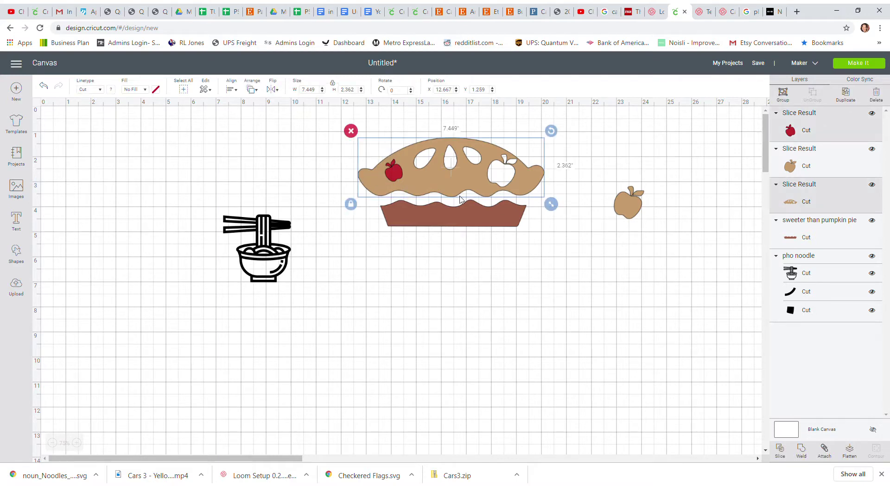
pyautogui.click(781, 449)
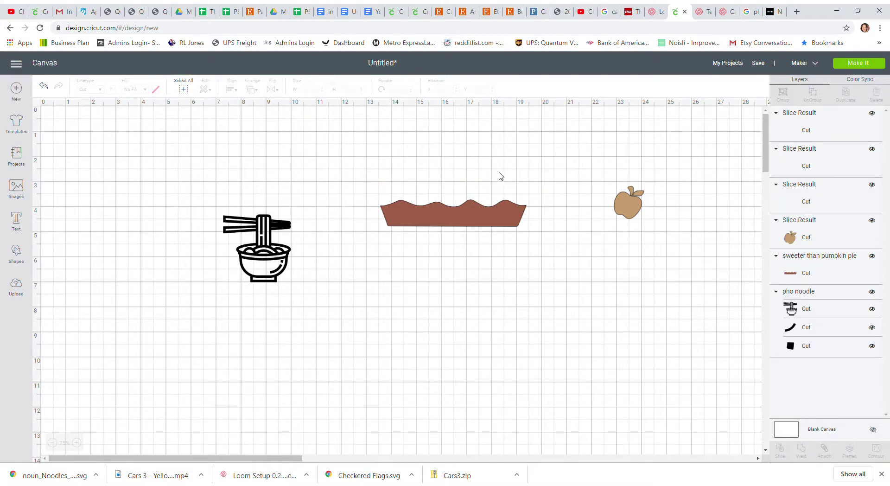
# Delete the leftover apple pieces and the spare tan apple.
pyautogui.moveTo(400, 174)
pyautogui.mouseDown()
pyautogui.moveTo(375, 188)
pyautogui.moveTo(377, 286)
pyautogui.moveTo(391, 194)
pyautogui.moveTo(379, 291)
pyautogui.mouseUp()
pyautogui.moveTo(345, 267); pyautogui.dragTo(399, 310)
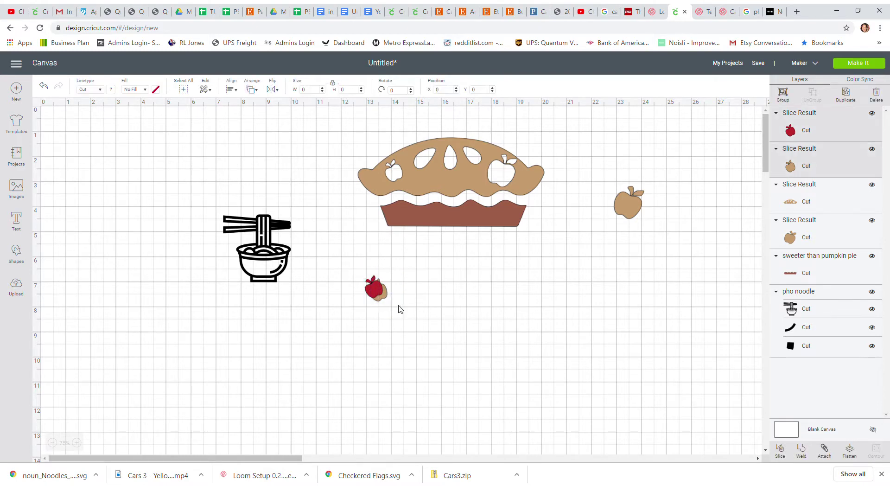
pyautogui.press('Delete')
pyautogui.moveTo(612, 174); pyautogui.dragTo(654, 250)
pyautogui.press('Delete')
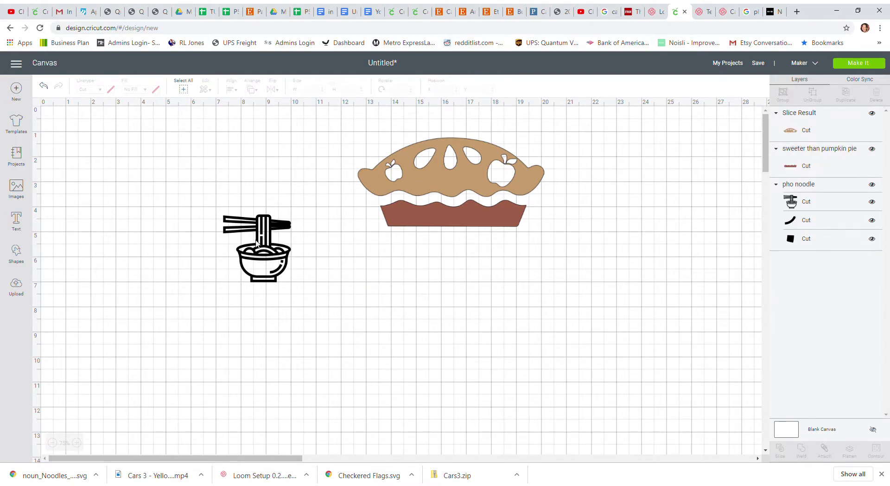
# Shift the noodle bowl to the right and move the pie left and down.
pyautogui.moveTo(229, 239); pyautogui.dragTo(555, 293)
pyautogui.moveTo(327, 149); pyautogui.dragTo(407, 226)
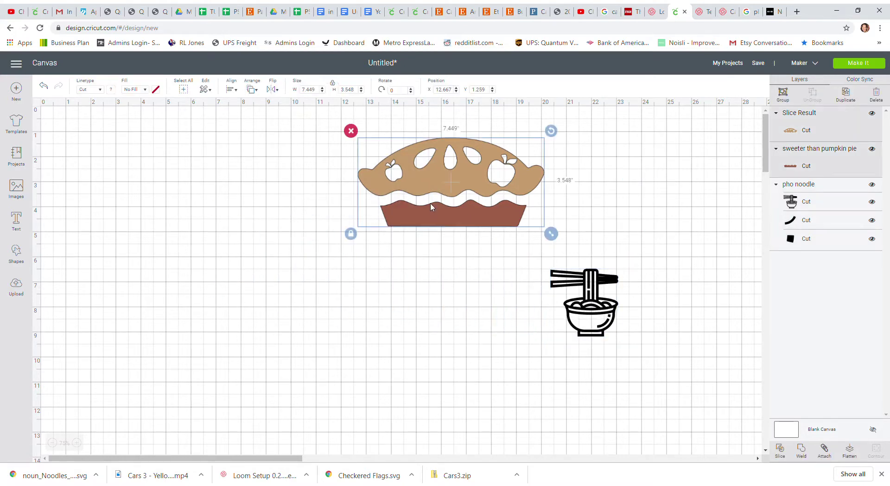
pyautogui.moveTo(429, 185); pyautogui.dragTo(254, 281)
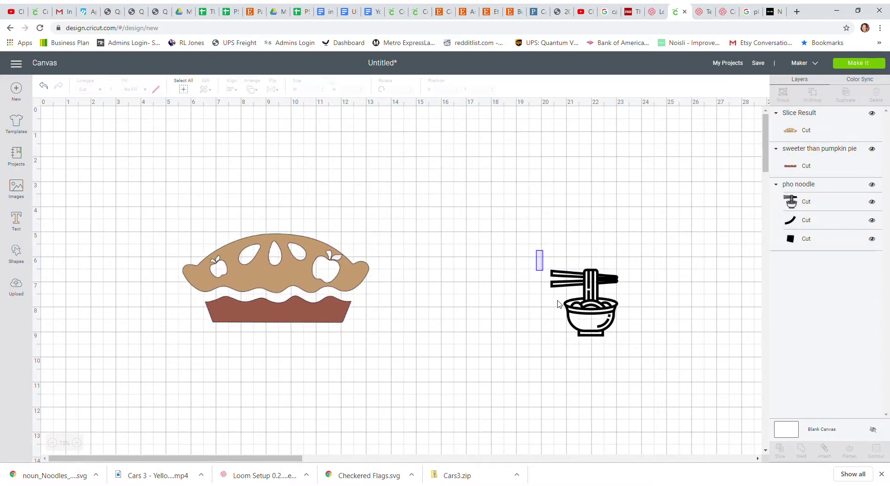
# Enlarge the noodle bowl to about 4.009 in and set it beside the pie.
pyautogui.moveTo(536, 249); pyautogui.dragTo(621, 352)
pyautogui.moveTo(599, 315); pyautogui.dragTo(522, 295)
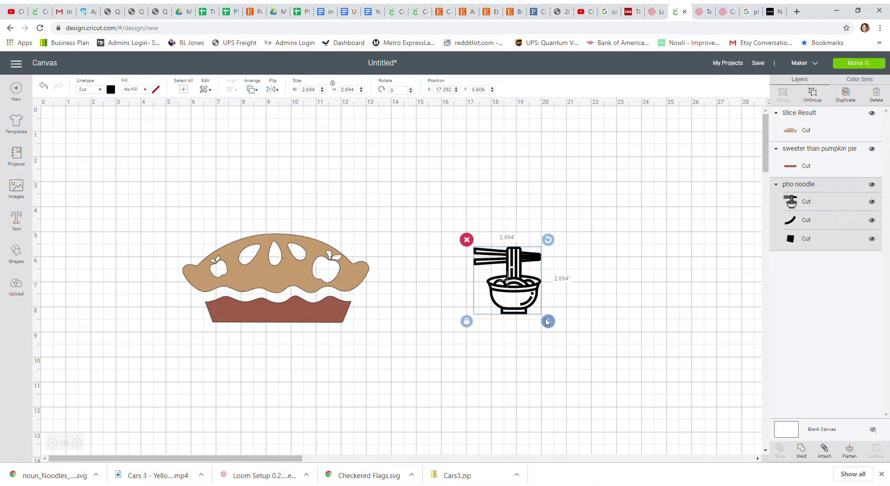
pyautogui.moveTo(548, 321); pyautogui.dragTo(612, 358)
pyautogui.moveTo(555, 322); pyautogui.dragTo(548, 297)
pyautogui.moveTo(243, 204); pyautogui.dragTo(270, 330)
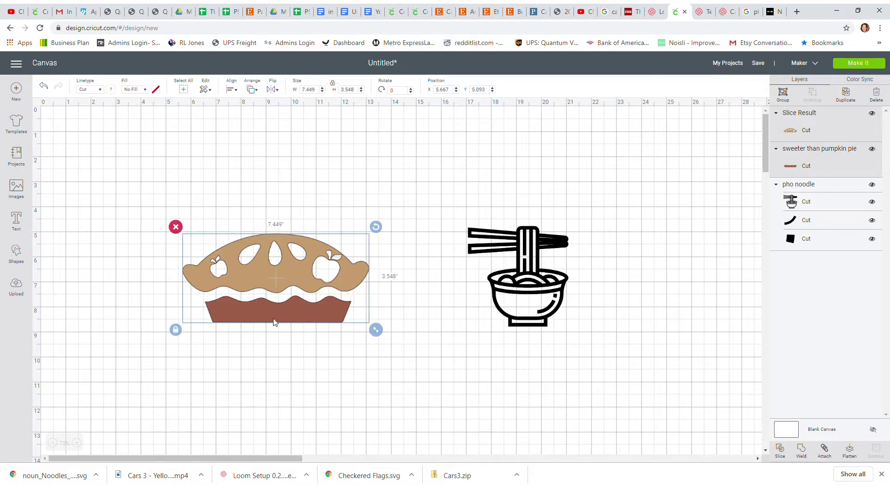
pyautogui.click(538, 252)
pyautogui.moveTo(538, 252); pyautogui.dragTo(538, 256)
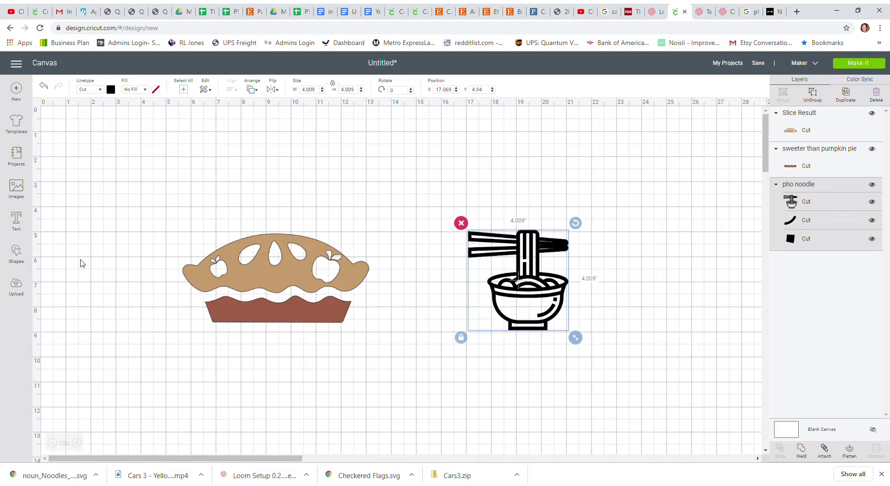
# Add two squares from Shapes and move the second one to the right.
pyautogui.click(16, 253)
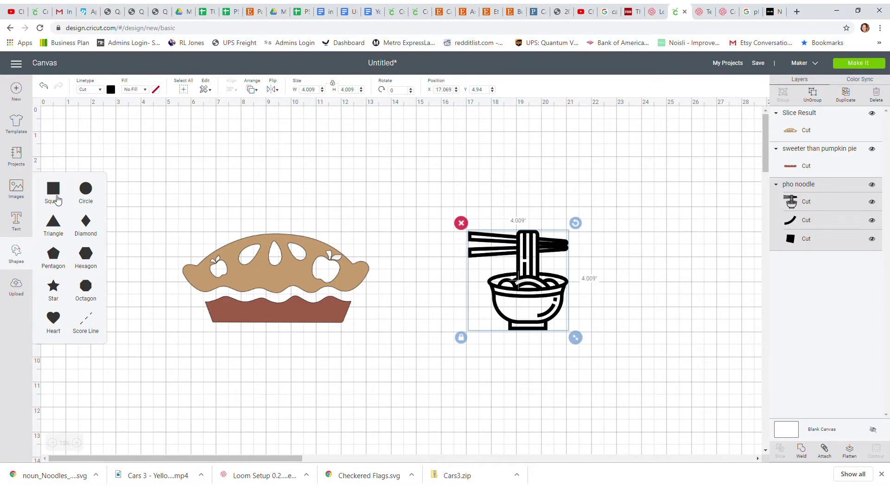
pyautogui.click(53, 190)
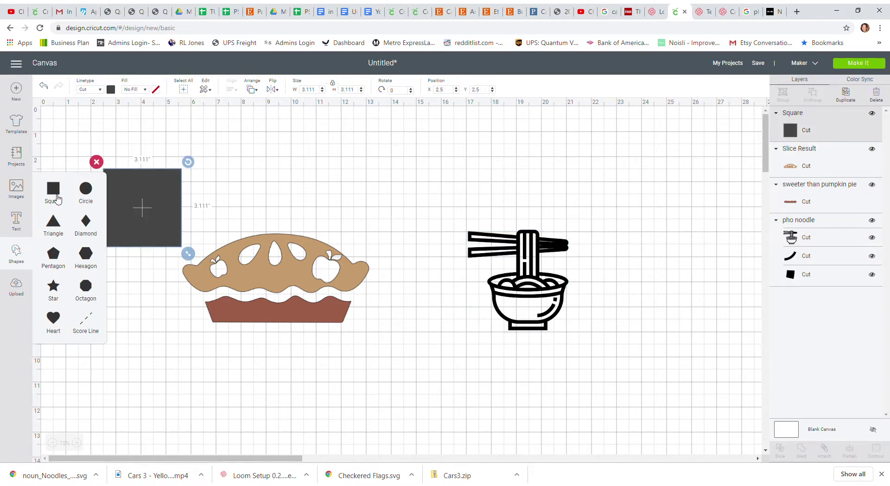
pyautogui.click(53, 190)
pyautogui.moveTo(142, 204)
pyautogui.mouseDown()
pyautogui.moveTo(403, 210)
pyautogui.moveTo(436, 175)
pyautogui.mouseUp()
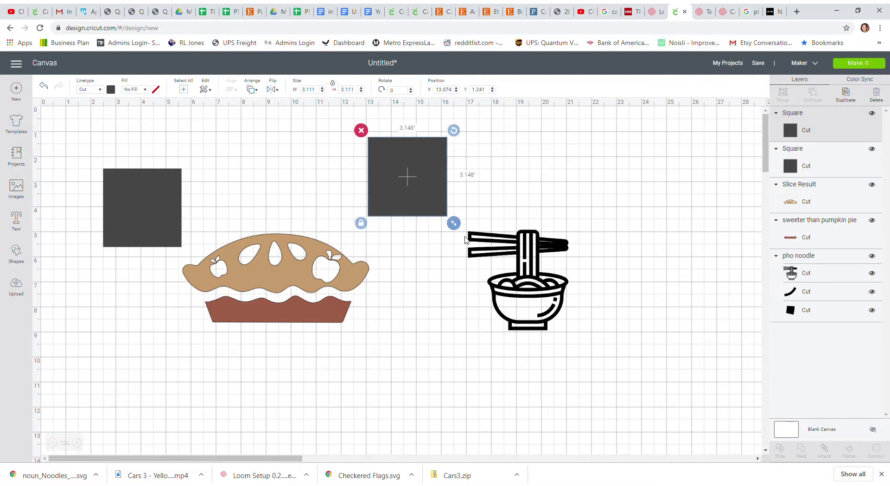
# Unlock proportions and stretch the second square into a tall bar about 0.907 × 4.556 in.
pyautogui.moveTo(453, 223)
pyautogui.mouseDown()
pyautogui.moveTo(551, 328)
pyautogui.moveTo(527, 294)
pyautogui.moveTo(427, 234)
pyautogui.moveTo(505, 301)
pyautogui.mouseUp()
pyautogui.moveTo(392, 245); pyautogui.dragTo(397, 227)
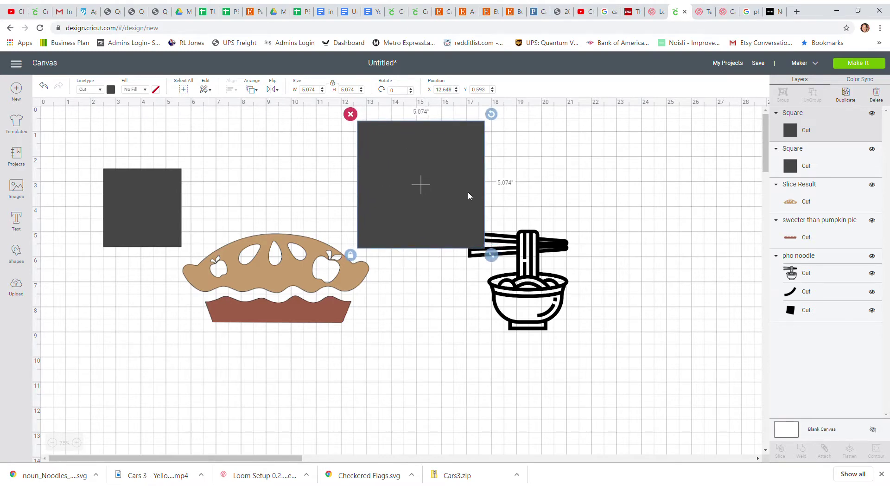
pyautogui.moveTo(491, 257)
pyautogui.mouseDown()
pyautogui.moveTo(628, 374)
pyautogui.moveTo(414, 288)
pyautogui.moveTo(361, 247)
pyautogui.mouseUp()
pyautogui.click(351, 242)
pyautogui.moveTo(478, 242); pyautogui.dragTo(392, 247)
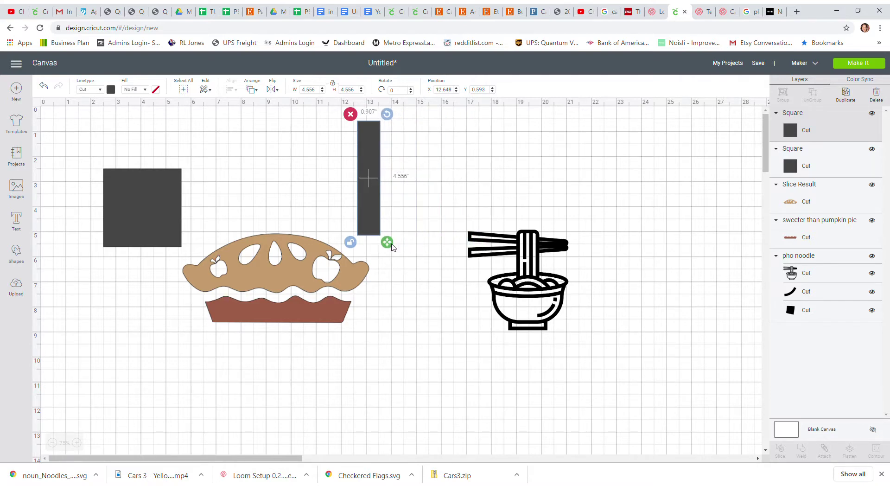
# Unlock the left square and flatten it into a horizontal bar across the vertical one.
pyautogui.click(153, 213)
pyautogui.moveTo(113, 231); pyautogui.dragTo(151, 206)
pyautogui.click(134, 227)
pyautogui.moveTo(225, 228)
pyautogui.mouseDown()
pyautogui.moveTo(233, 173)
pyautogui.moveTo(407, 171)
pyautogui.mouseUp()
pyautogui.click(273, 127)
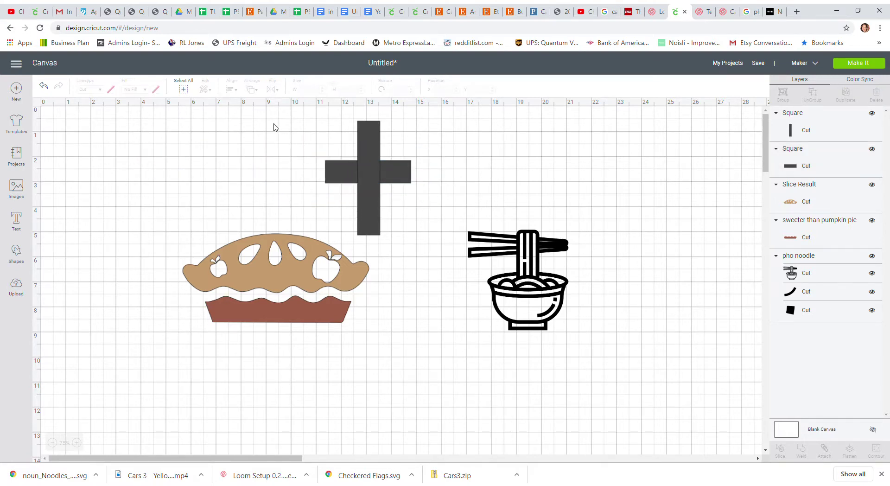
# Shorten the vertical bar, weld both bars into a cross, and place it between pie and noodles.
pyautogui.click(376, 217)
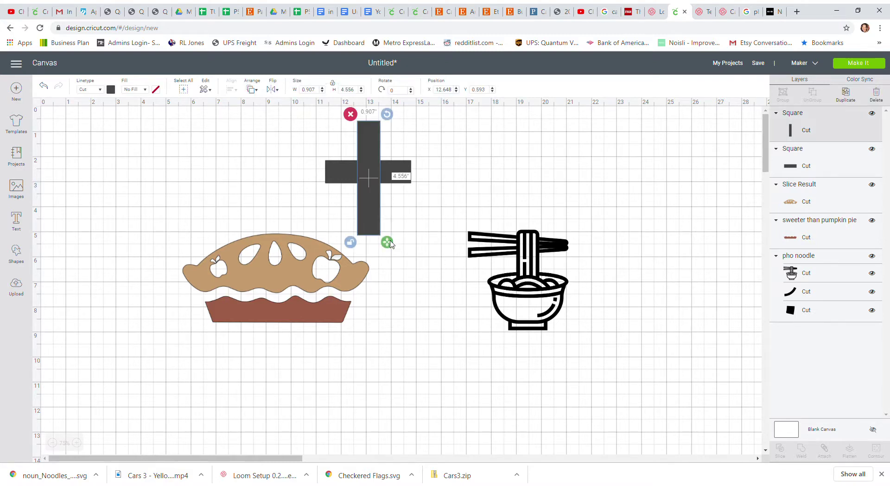
pyautogui.moveTo(388, 240); pyautogui.dragTo(388, 229)
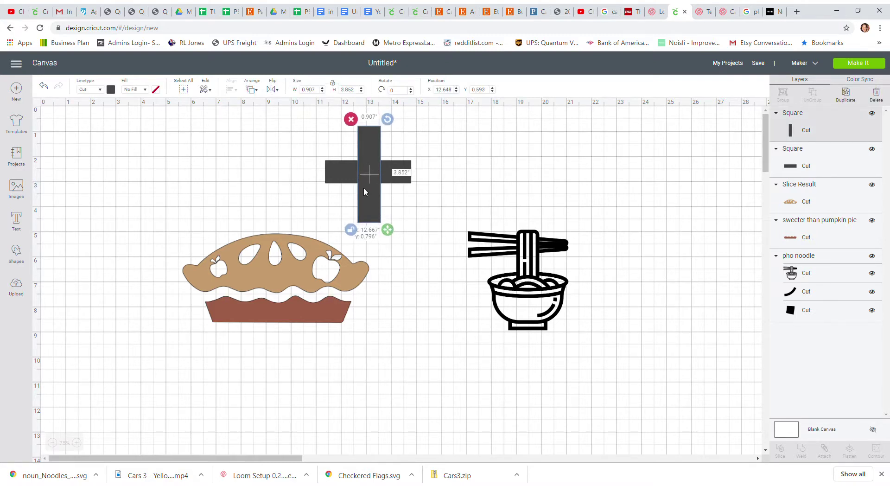
pyautogui.moveTo(277, 125); pyautogui.dragTo(424, 224)
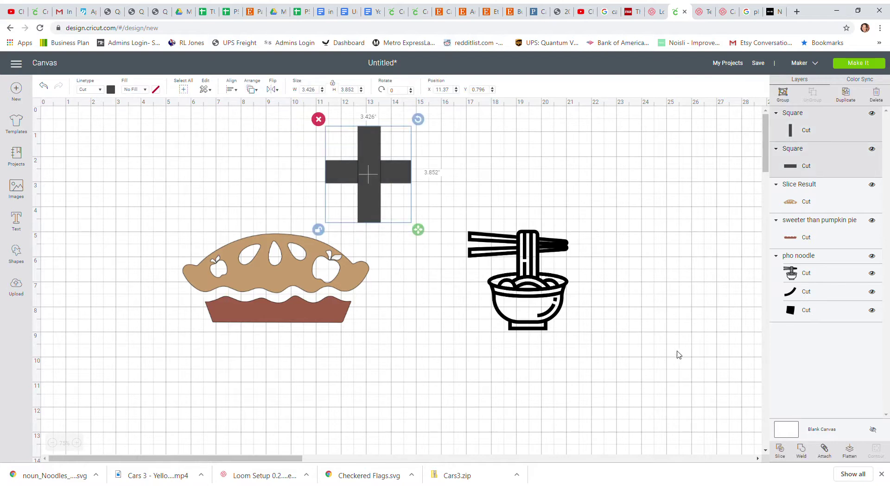
pyautogui.click(802, 450)
pyautogui.moveTo(372, 177); pyautogui.dragTo(426, 277)
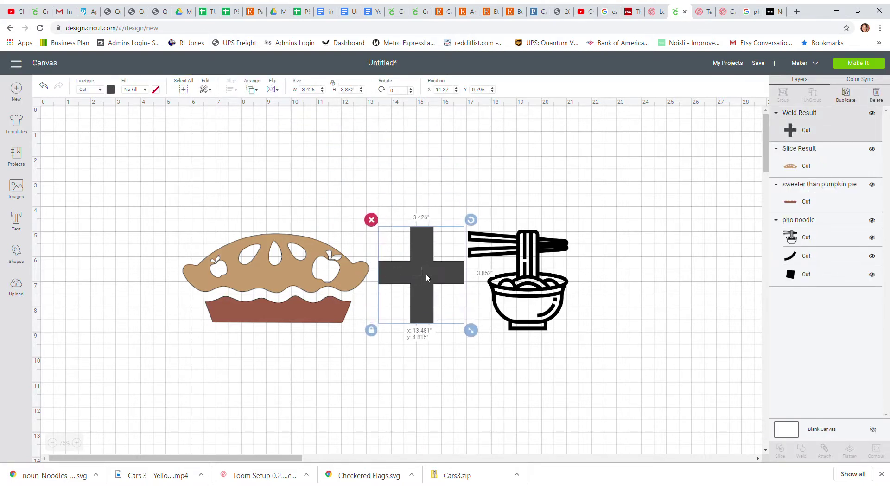
# Replace the apple pie image search with a search for plus images.
pyautogui.click(16, 187)
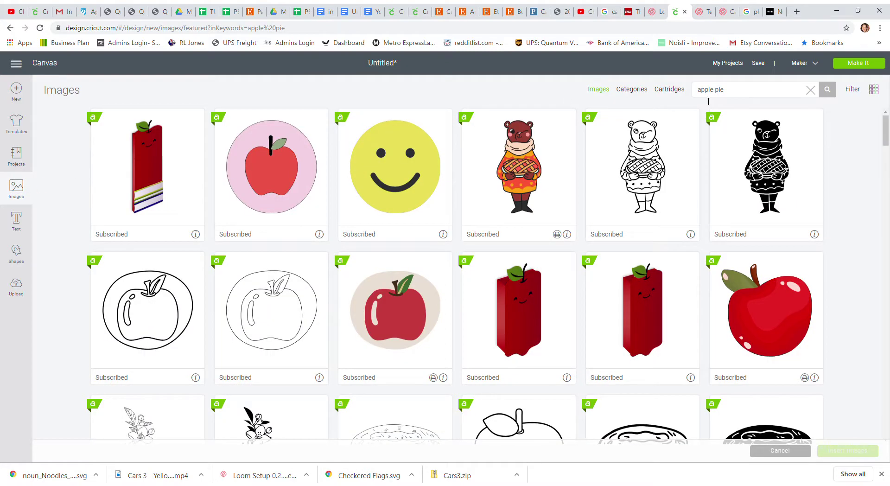
pyautogui.tripleClick(742, 95)
pyautogui.write('plus')
pyautogui.press('Return')
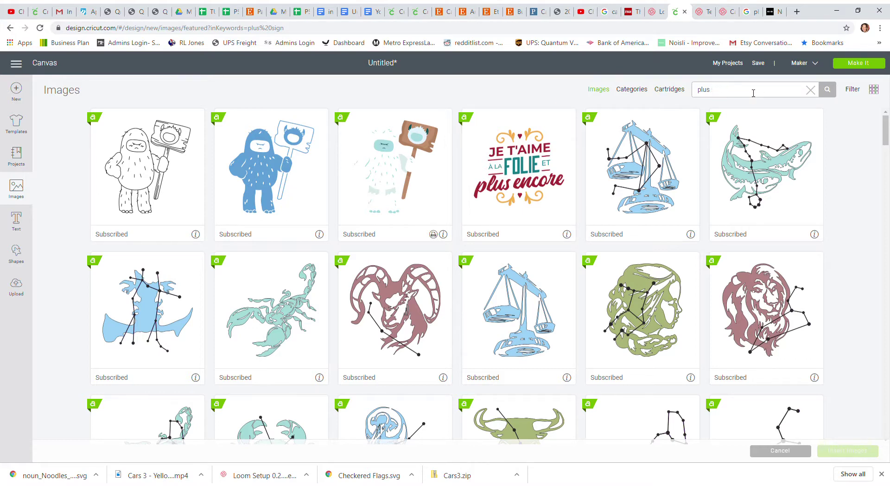
pyautogui.press('Return')
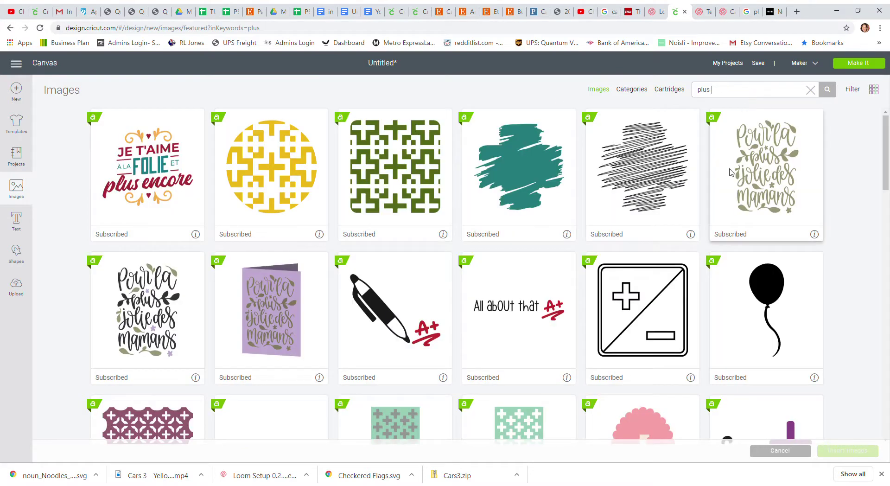
# Choose the green plus sign from the results and insert it into the design.
pyautogui.scroll(-5, 633, 308)
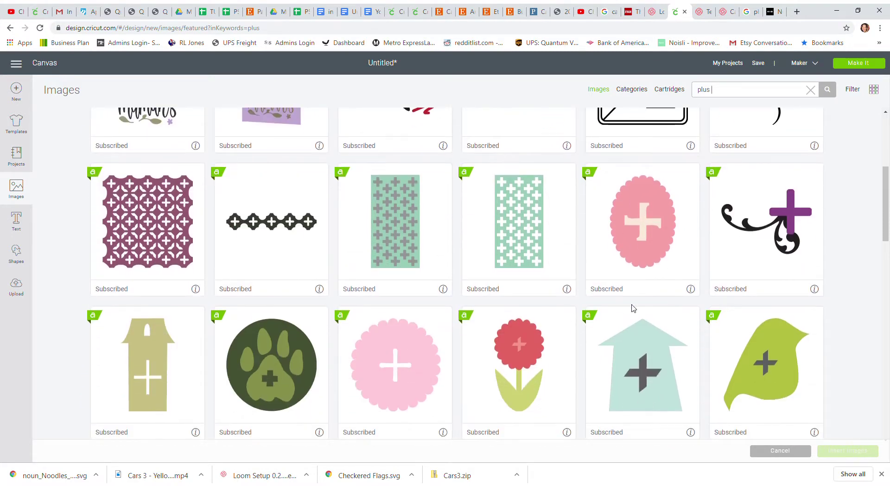
pyautogui.scroll(-5, 634, 308)
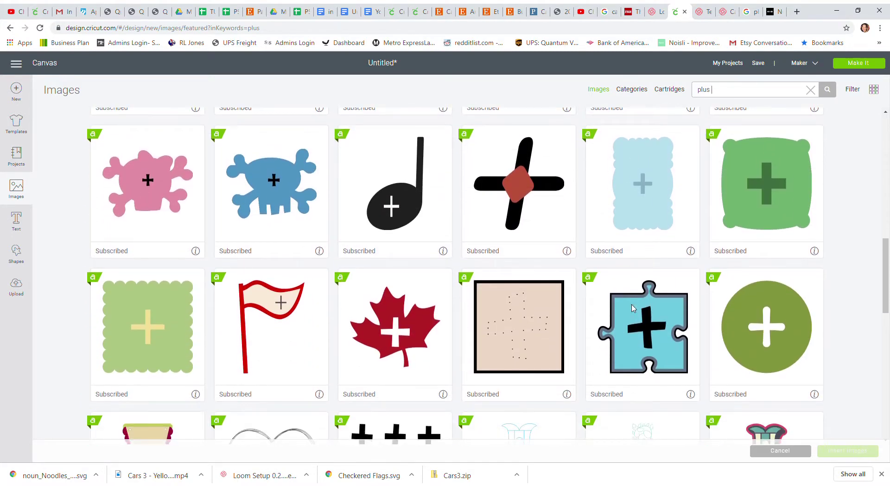
pyautogui.scroll(-5, 633, 308)
pyautogui.scroll(-4, 633, 308)
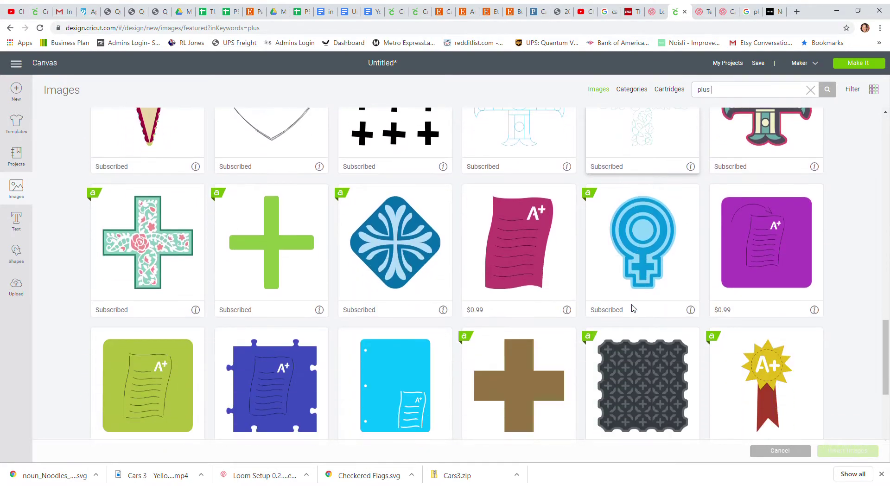
pyautogui.scroll(-1, 634, 308)
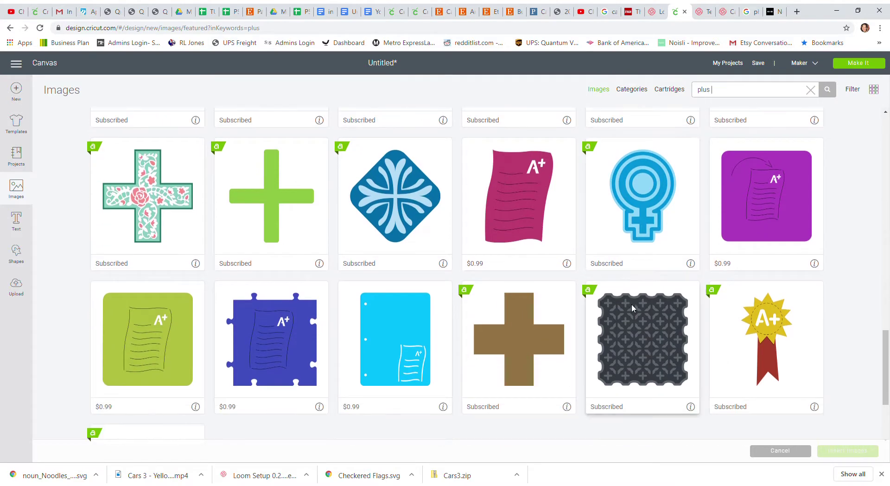
pyautogui.click(288, 215)
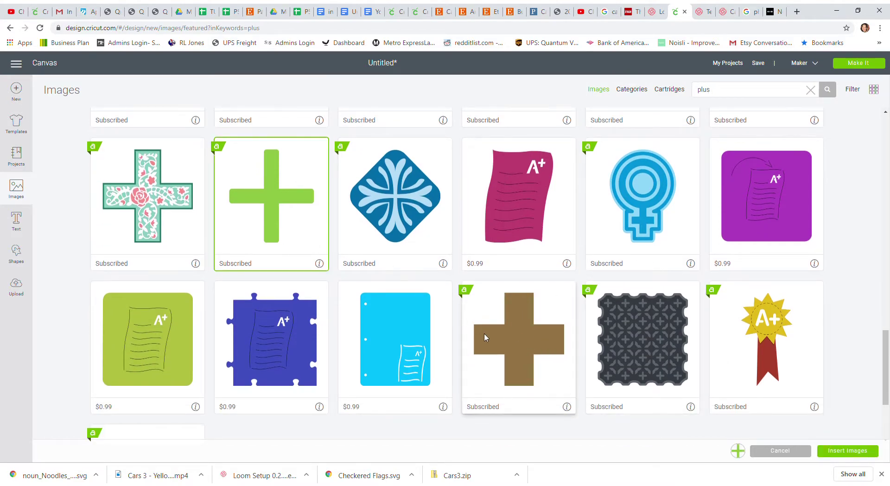
pyautogui.scroll(-3, 765, 353)
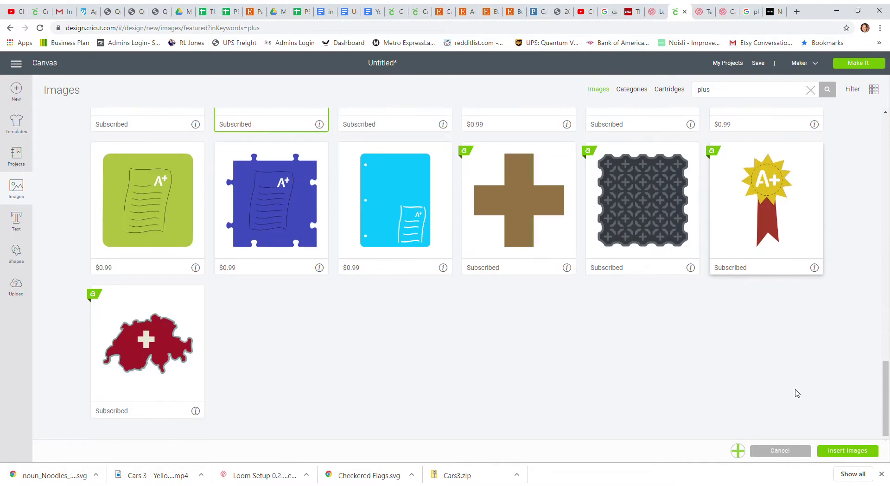
pyautogui.click(849, 451)
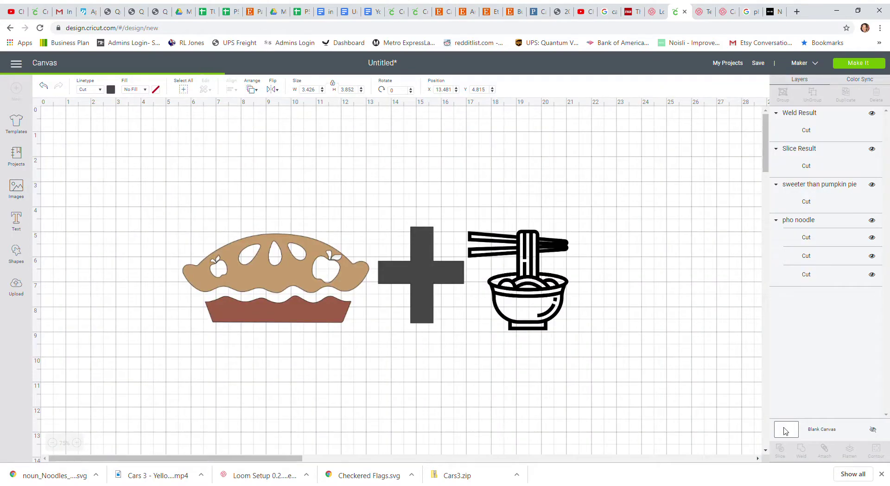
# Delete the leftover grey welded cross and move the green plus beside the noodle bowl.
pyautogui.click(419, 262)
pyautogui.click(375, 220)
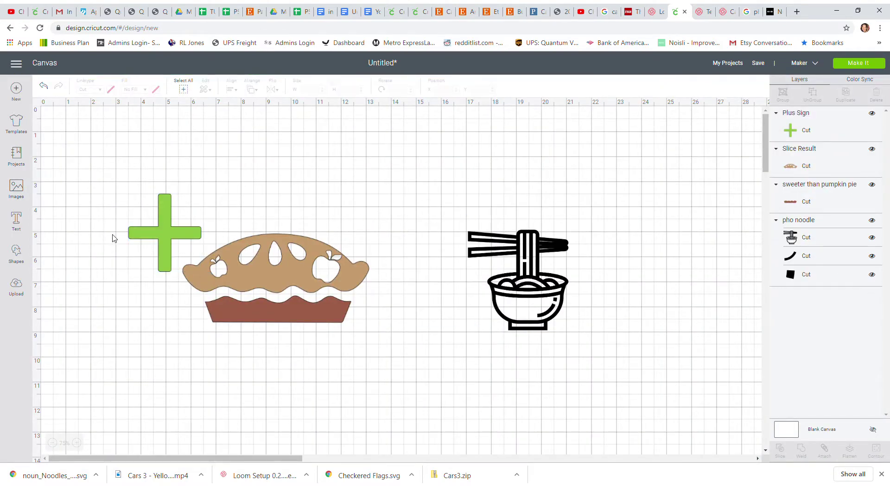
pyautogui.moveTo(144, 242); pyautogui.dragTo(398, 284)
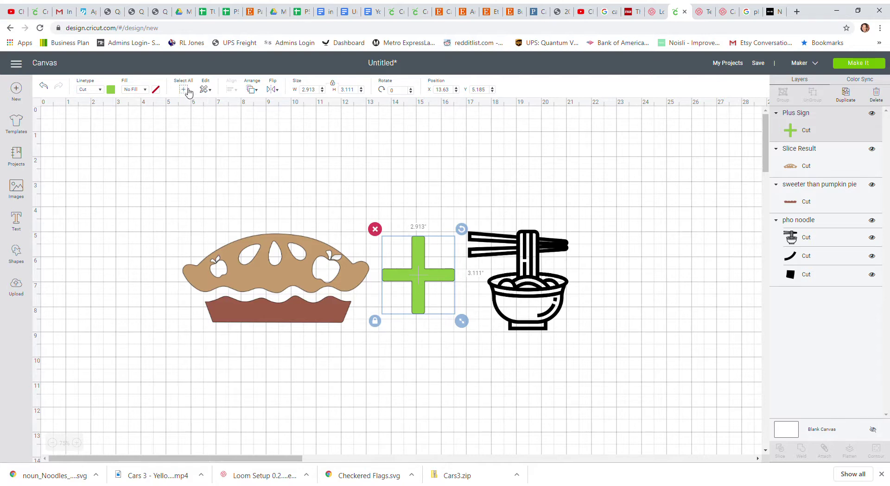
# Colour the plus sign and the pie black, then nudge the pie top into place.
pyautogui.click(110, 89)
pyautogui.click(120, 123)
pyautogui.moveTo(139, 224); pyautogui.dragTo(260, 329)
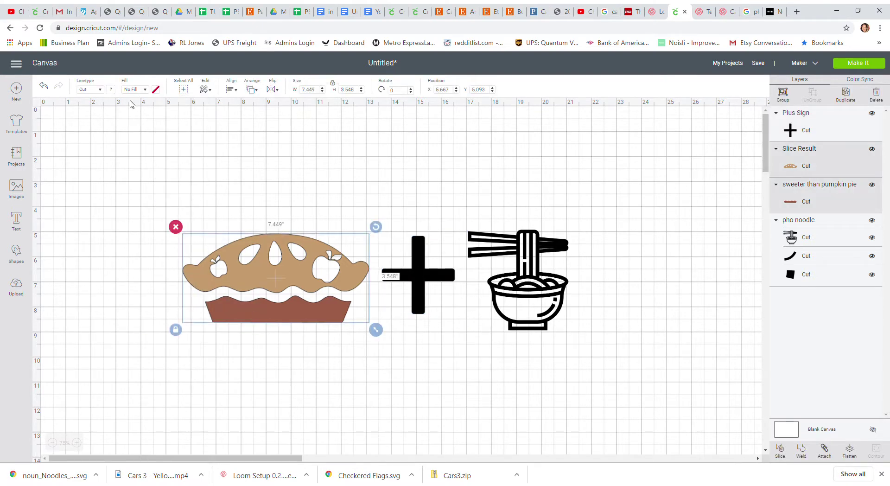
pyautogui.click(110, 89)
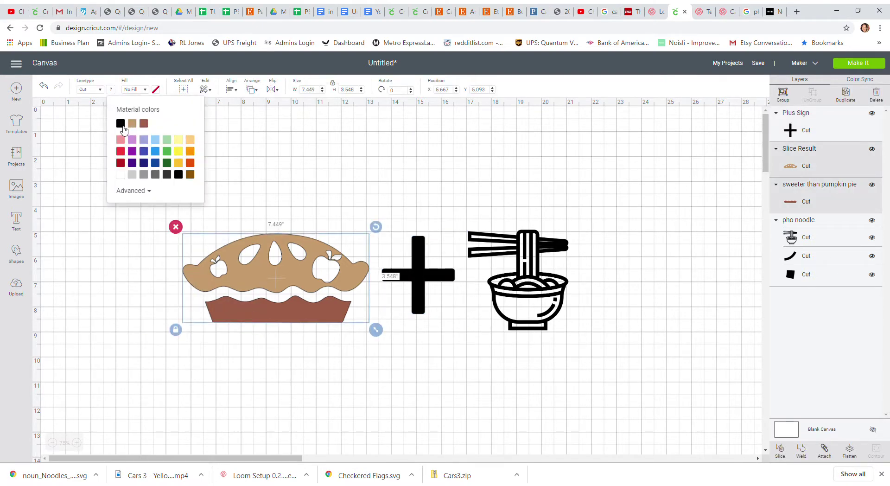
pyautogui.click(120, 124)
pyautogui.click(396, 217)
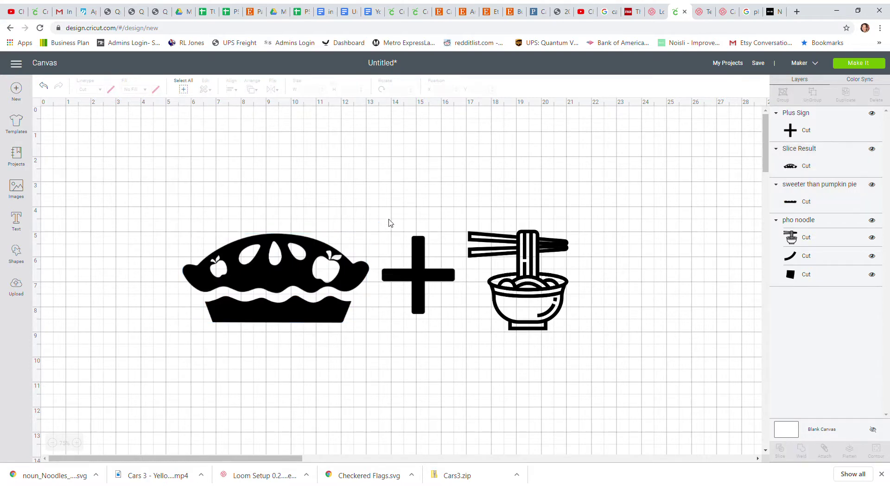
pyautogui.moveTo(301, 266); pyautogui.dragTo(300, 268)
# Shrink the plus sign to W 1.873 in and place it between pie and noodles.
pyautogui.click(413, 275)
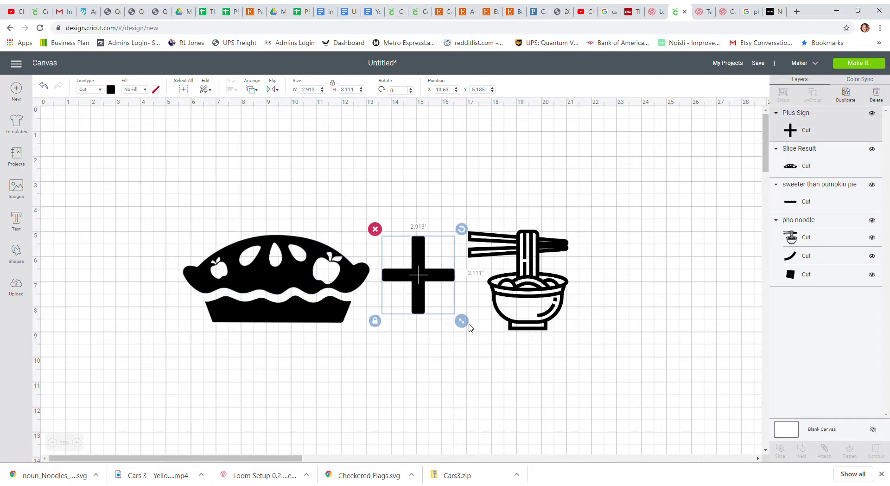
pyautogui.moveTo(466, 323); pyautogui.dragTo(441, 296)
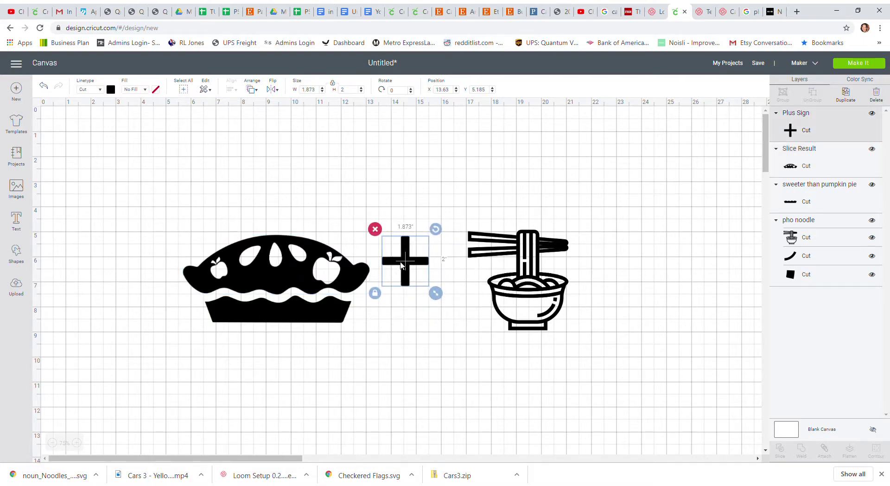
pyautogui.moveTo(402, 265); pyautogui.dragTo(415, 287)
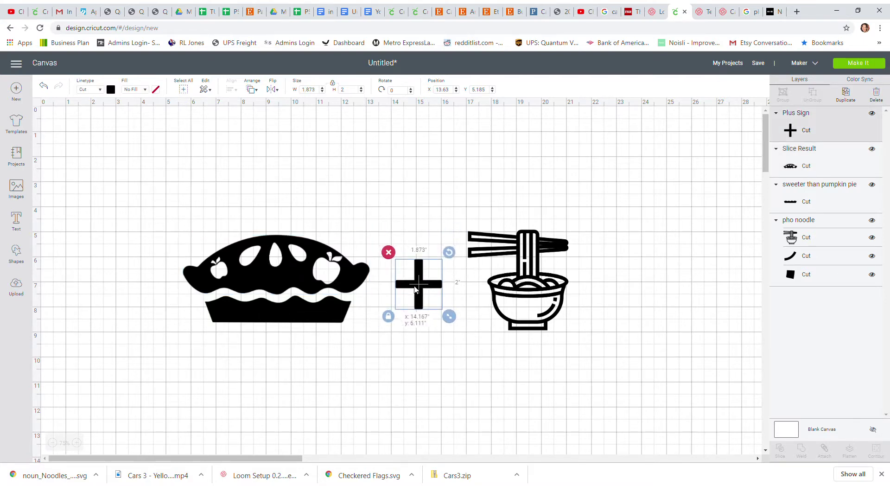
pyautogui.click(143, 218)
# Shrink the pie to W 5.449 in and move it closer to the plus sign.
pyautogui.moveTo(143, 218); pyautogui.dragTo(631, 365)
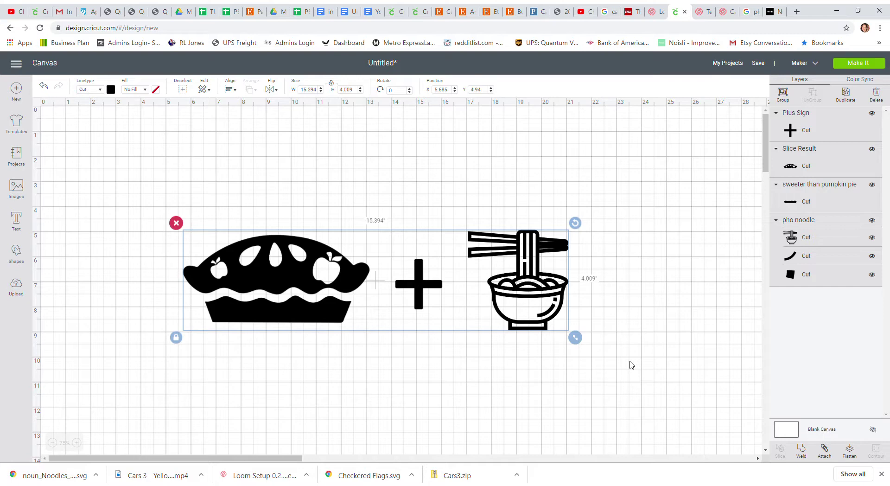
pyautogui.click(416, 176)
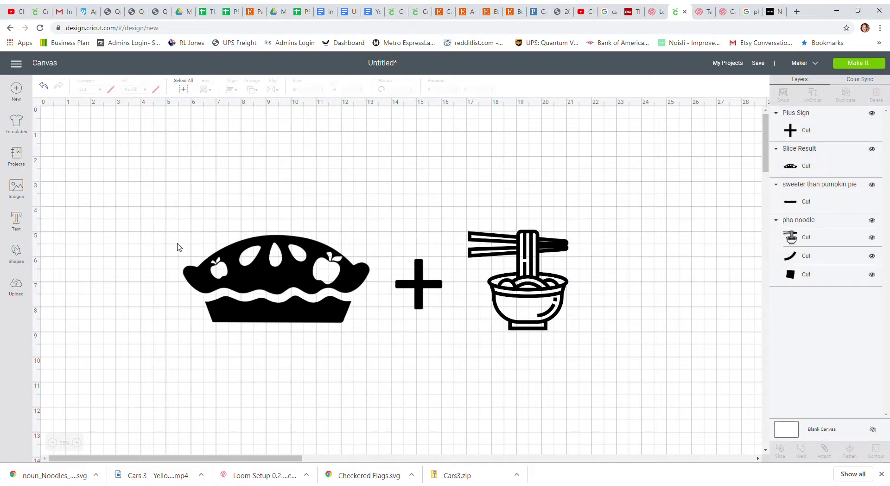
pyautogui.moveTo(175, 246); pyautogui.dragTo(315, 346)
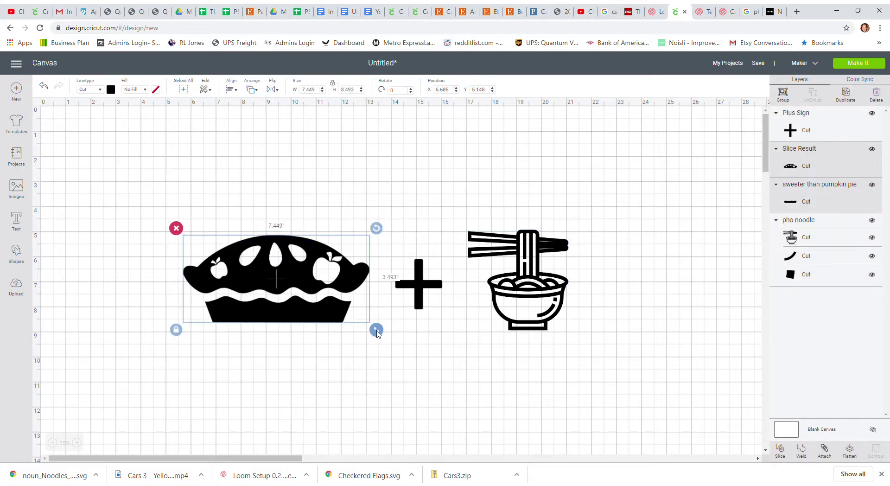
pyautogui.moveTo(378, 333); pyautogui.dragTo(328, 309)
pyautogui.moveTo(307, 260)
pyautogui.mouseDown()
pyautogui.moveTo(538, 284)
pyautogui.moveTo(337, 283)
pyautogui.mouseUp()
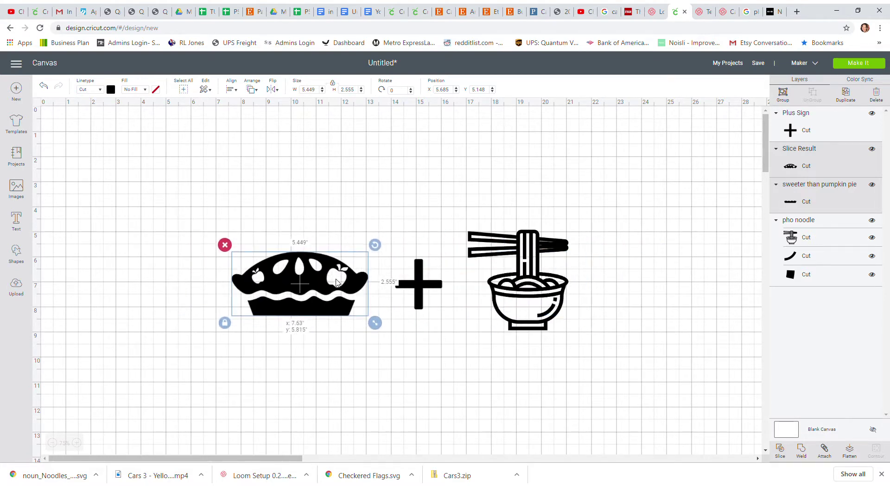
pyautogui.click(254, 213)
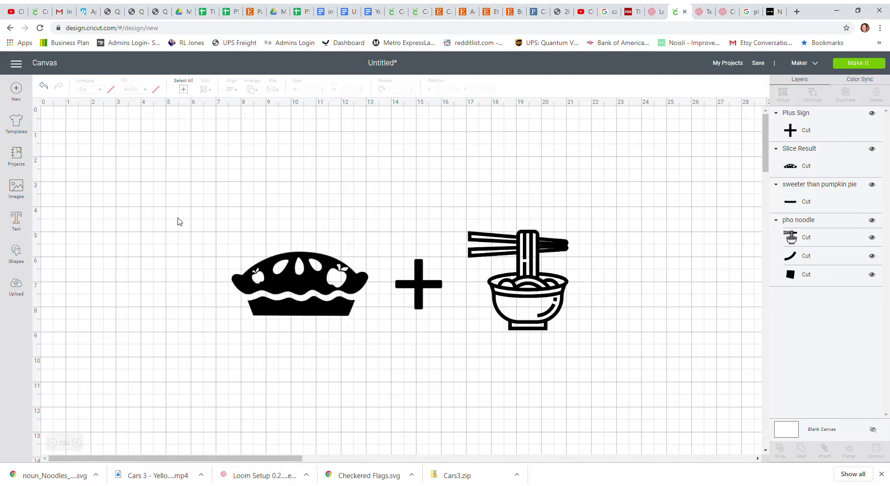
# Move the plus toward the pie and resize the noodle bowl to 3.25 × 3.25 in beside it.
pyautogui.click(428, 284)
pyautogui.moveTo(433, 317); pyautogui.dragTo(398, 290)
pyautogui.moveTo(536, 290); pyautogui.dragTo(485, 290)
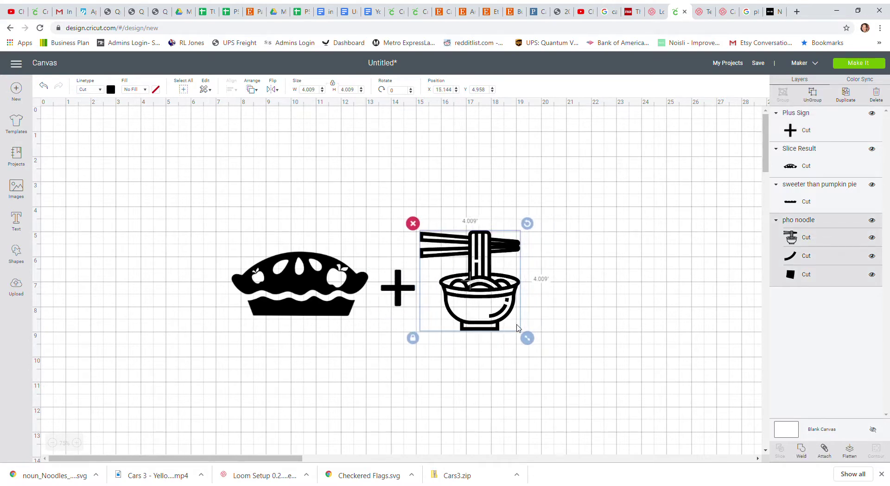
pyautogui.moveTo(531, 337); pyautogui.dragTo(469, 309)
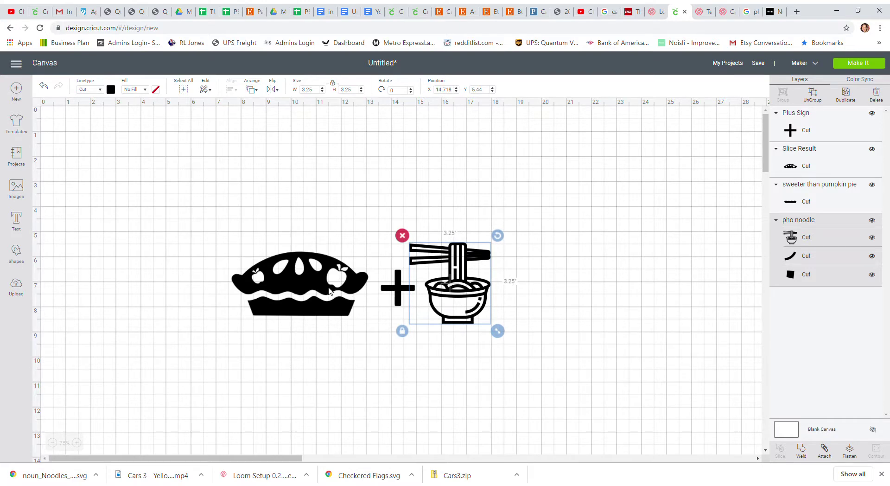
# Weld the pie layers into one shape and shift it slightly right.
pyautogui.moveTo(209, 270); pyautogui.dragTo(281, 323)
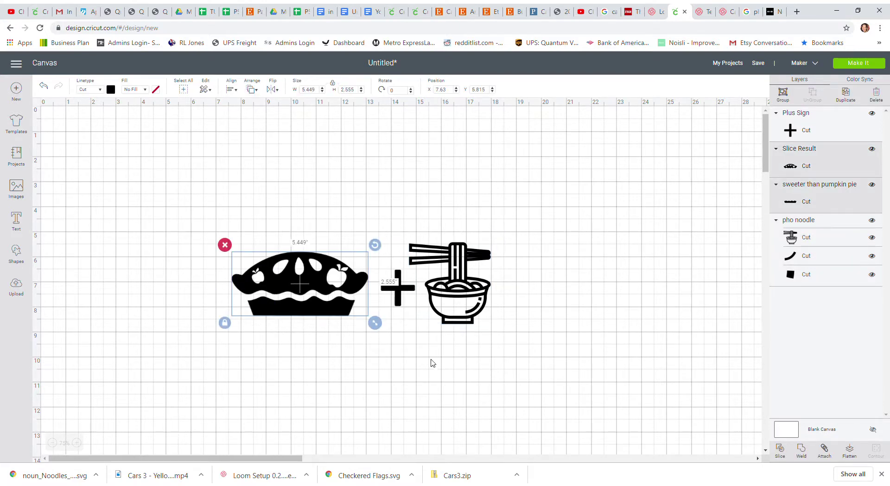
pyautogui.click(802, 449)
pyautogui.moveTo(320, 276); pyautogui.dragTo(326, 276)
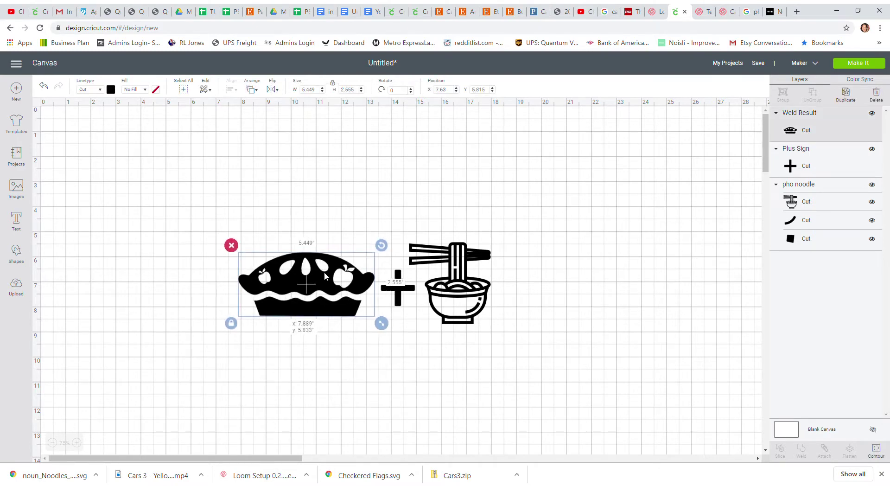
pyautogui.click(191, 261)
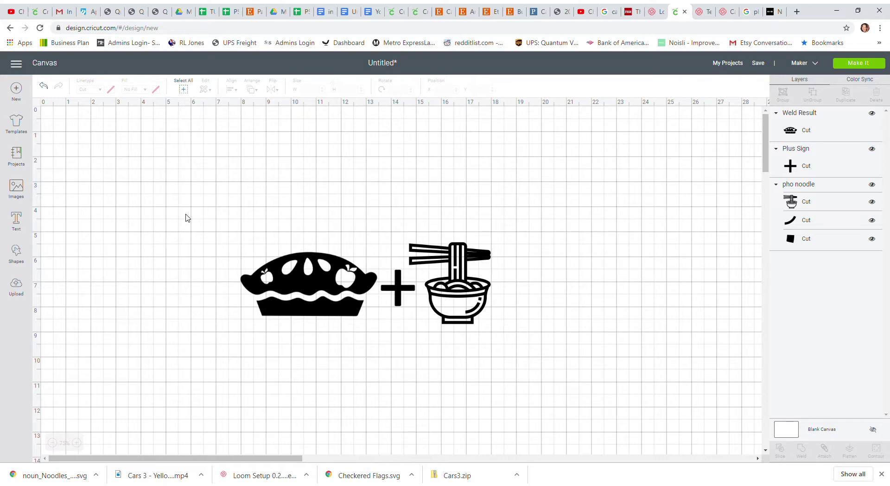
# Select everything, resize it to 8.894 × 2.894 in, and nudge it slightly down.
pyautogui.moveTo(187, 218); pyautogui.dragTo(570, 401)
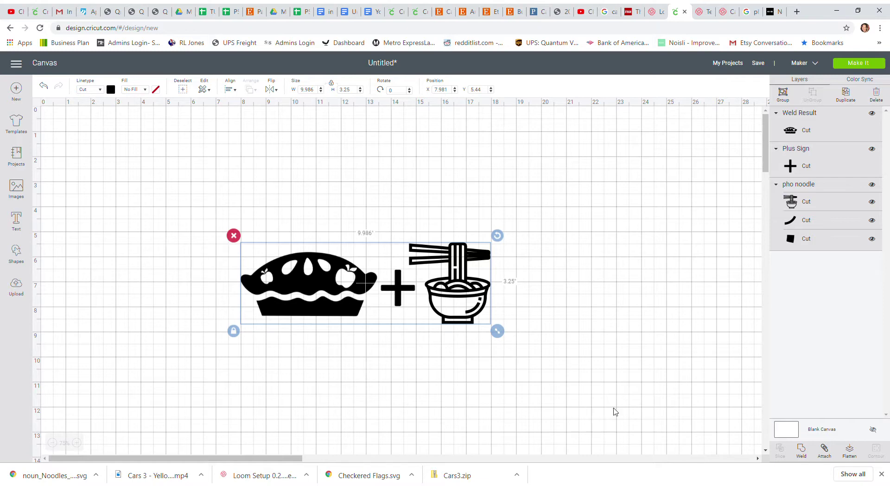
pyautogui.moveTo(497, 331); pyautogui.dragTo(470, 322)
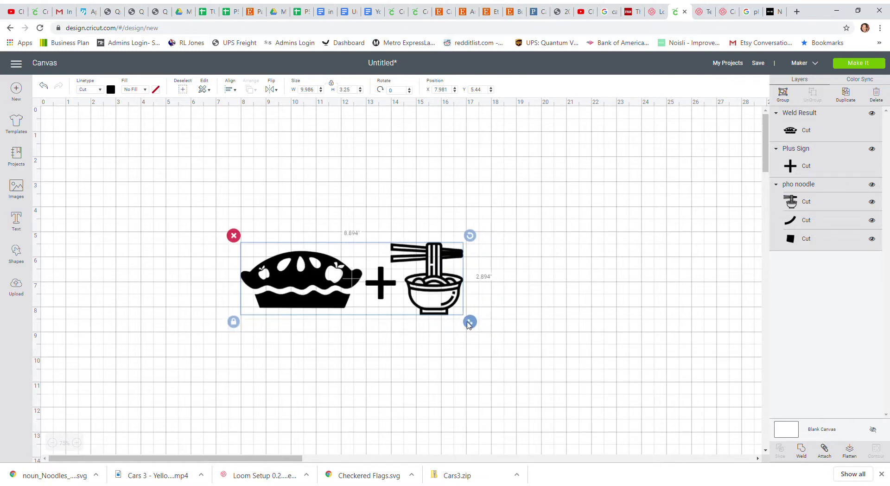
pyautogui.moveTo(325, 274); pyautogui.dragTo(327, 286)
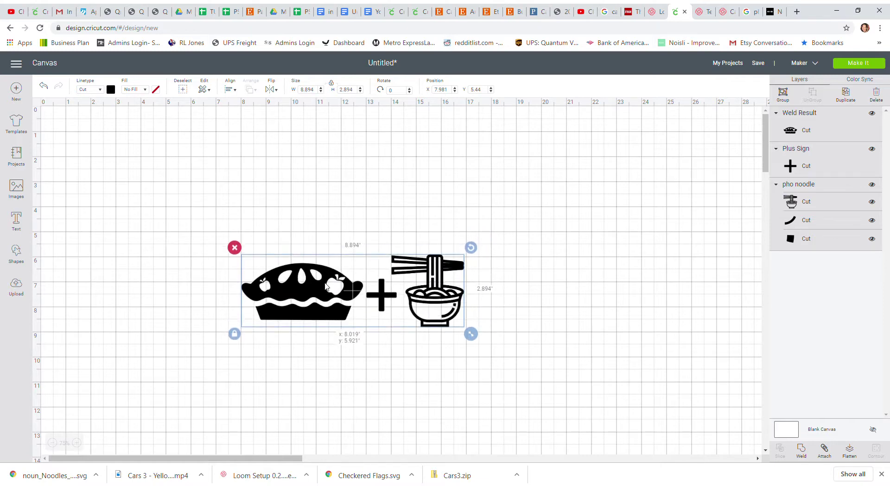
pyautogui.moveTo(327, 287); pyautogui.dragTo(327, 287)
# Save the design as a new project named 'Apple Pie and Pho'.
pyautogui.click(538, 321)
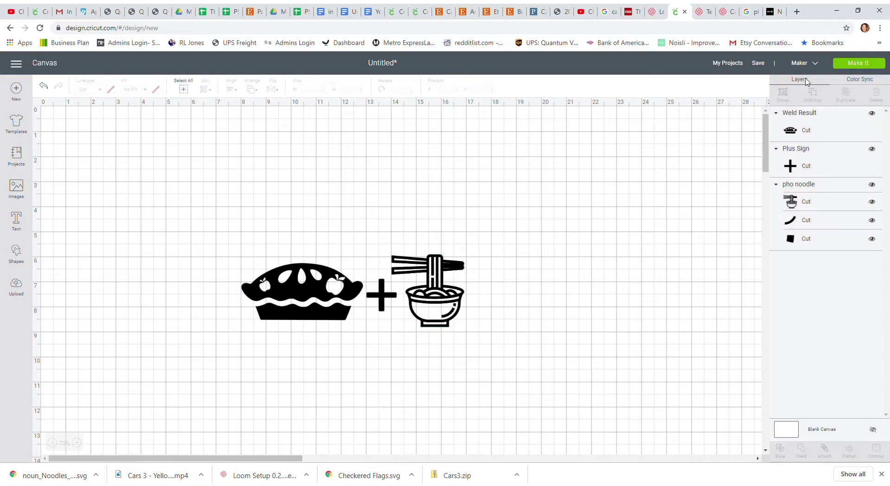
pyautogui.click(758, 64)
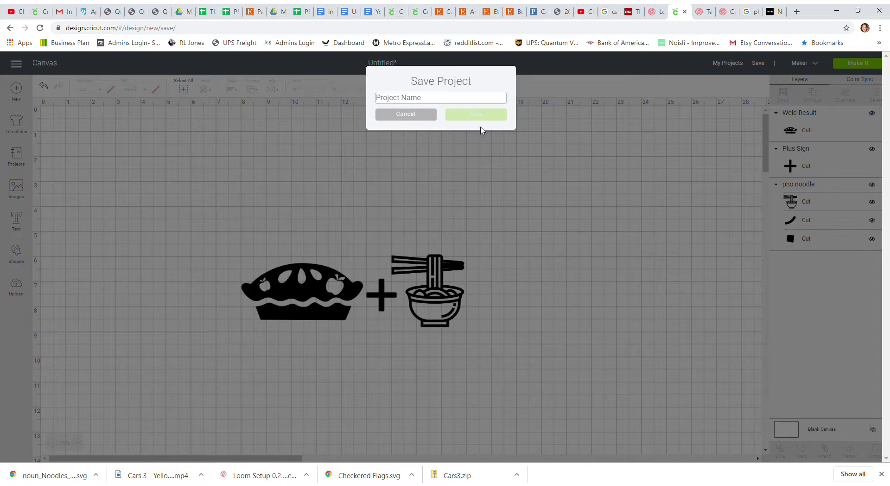
pyautogui.write('Apple Pie and Pho')
pyautogui.press('Return')
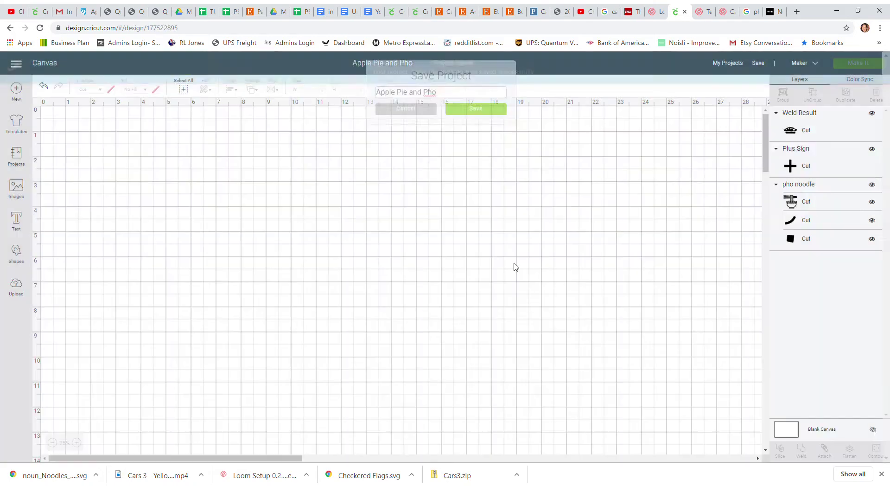